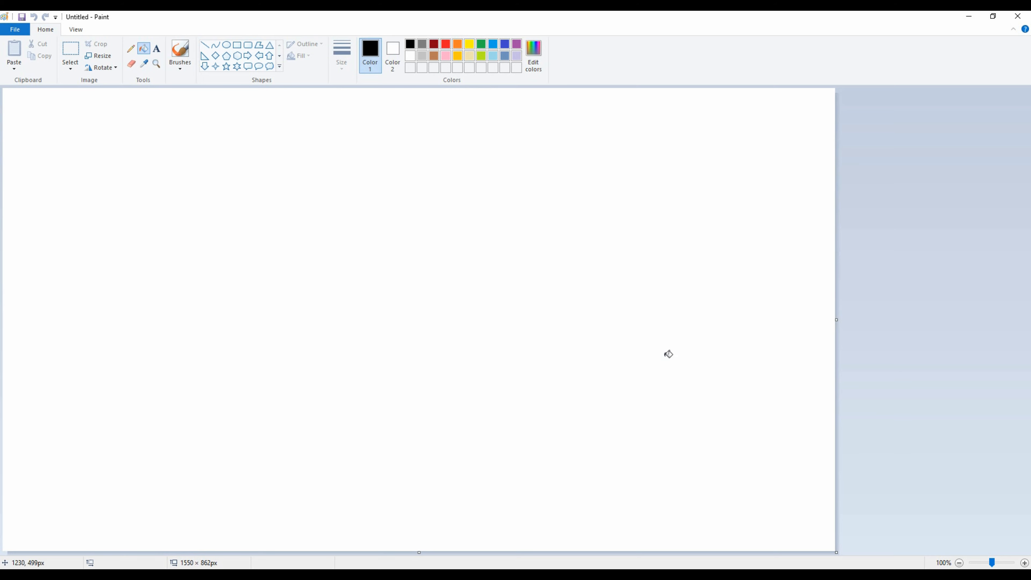
- Paint the canvas's upper-right corner yellow with broad strokes of a greatly enlarged, textured brush
{"action": "left_click", "coordinate": [180, 65]}
{"action": "left_click", "coordinate": [245, 107]}
{"action": "key", "text": "ctrl+KP_Add"}
{"action": "key", "text": "ctrl+KP_Add"}
{"action": "key", "text": "ctrl+KP_Add"}
{"action": "key", "text": "ctrl+KP_Add"}
{"action": "key", "text": "ctrl+KP_Add"}
{"action": "key", "text": "ctrl+KP_Add"}
{"action": "key", "text": "ctrl+KP_Add"}
{"action": "key", "text": "ctrl+KP_Add"}
{"action": "key", "text": "ctrl+KP_Add"}
{"action": "key", "text": "ctrl+KP_Add"}
{"action": "key", "text": "ctrl+KP_Add"}
{"action": "key", "text": "ctrl+KP_Add"}
{"action": "left_click", "coordinate": [469, 44]}
{"action": "mouse_move", "coordinate": [824, 119]}
{"action": "left_mouse_down"}
{"action": "mouse_move", "coordinate": [685, 108]}
{"action": "mouse_move", "coordinate": [584, 122]}
{"action": "mouse_move", "coordinate": [880, 115]}
{"action": "mouse_move", "coordinate": [845, 89]}
{"action": "mouse_move", "coordinate": [810, 231]}
{"action": "mouse_move", "coordinate": [649, 316]}
{"action": "mouse_move", "coordinate": [737, 243]}
{"action": "mouse_move", "coordinate": [771, 272]}
{"action": "mouse_move", "coordinate": [855, 304]}
{"action": "mouse_move", "coordinate": [796, 311]}
{"action": "mouse_move", "coordinate": [798, 239]}
{"action": "mouse_move", "coordinate": [706, 164]}
{"action": "mouse_move", "coordinate": [511, 119]}
{"action": "mouse_move", "coordinate": [535, 134]}
{"action": "mouse_move", "coordinate": [695, 137]}
{"action": "left_mouse_up"}
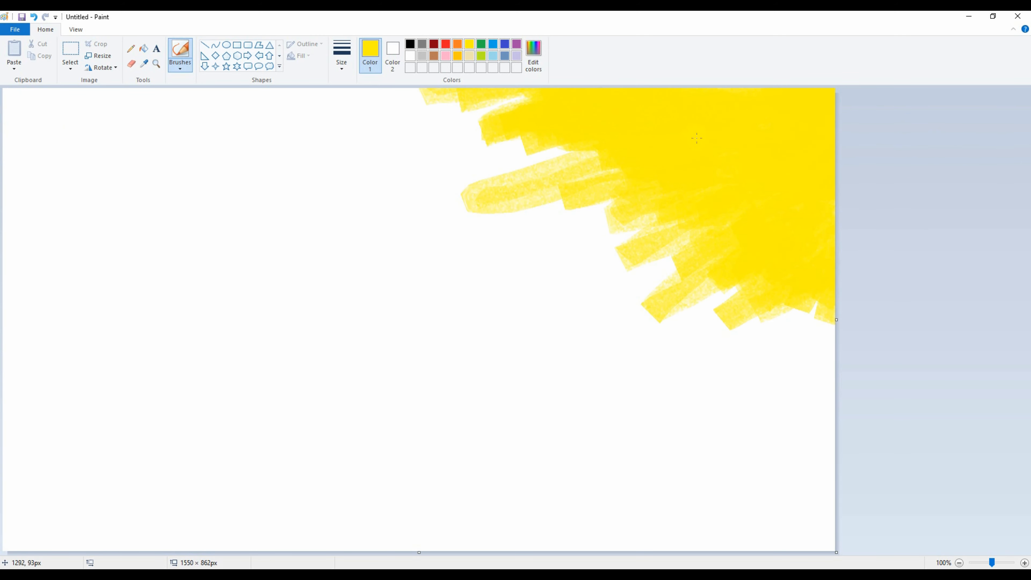
- Cover the rest of the canvas with gold, orange, red and dark red strokes, overlapping the centre with extra yellow strokes
{"action": "left_click", "coordinate": [457, 58]}
{"action": "mouse_move", "coordinate": [471, 130]}
{"action": "left_mouse_down"}
{"action": "mouse_move", "coordinate": [458, 141]}
{"action": "mouse_move", "coordinate": [520, 131]}
{"action": "mouse_move", "coordinate": [504, 255]}
{"action": "mouse_move", "coordinate": [599, 370]}
{"action": "mouse_move", "coordinate": [791, 366]}
{"action": "mouse_move", "coordinate": [566, 297]}
{"action": "mouse_move", "coordinate": [365, 203]}
{"action": "left_mouse_up"}
{"action": "left_click", "coordinate": [457, 44]}
{"action": "mouse_move", "coordinate": [296, 138]}
{"action": "left_mouse_down"}
{"action": "mouse_move", "coordinate": [160, 141]}
{"action": "mouse_move", "coordinate": [263, 221]}
{"action": "mouse_move", "coordinate": [288, 334]}
{"action": "mouse_move", "coordinate": [603, 387]}
{"action": "mouse_move", "coordinate": [646, 377]}
{"action": "mouse_move", "coordinate": [751, 432]}
{"action": "mouse_move", "coordinate": [808, 528]}
{"action": "mouse_move", "coordinate": [690, 512]}
{"action": "mouse_move", "coordinate": [703, 467]}
{"action": "mouse_move", "coordinate": [604, 536]}
{"action": "mouse_move", "coordinate": [633, 390]}
{"action": "left_mouse_up"}
{"action": "left_click", "coordinate": [446, 44]}
{"action": "mouse_move", "coordinate": [61, 122]}
{"action": "left_mouse_down"}
{"action": "mouse_move", "coordinate": [168, 105]}
{"action": "mouse_move", "coordinate": [192, 193]}
{"action": "mouse_move", "coordinate": [39, 357]}
{"action": "mouse_move", "coordinate": [347, 388]}
{"action": "mouse_move", "coordinate": [608, 536]}
{"action": "mouse_move", "coordinate": [227, 500]}
{"action": "mouse_move", "coordinate": [560, 467]}
{"action": "mouse_move", "coordinate": [328, 445]}
{"action": "mouse_move", "coordinate": [170, 194]}
{"action": "mouse_move", "coordinate": [90, 105]}
{"action": "mouse_move", "coordinate": [243, 183]}
{"action": "mouse_move", "coordinate": [605, 525]}
{"action": "mouse_move", "coordinate": [283, 258]}
{"action": "mouse_move", "coordinate": [179, 153]}
{"action": "left_mouse_up"}
{"action": "left_click", "coordinate": [433, 43]}
{"action": "mouse_move", "coordinate": [45, 346]}
{"action": "left_mouse_down"}
{"action": "mouse_move", "coordinate": [16, 152]}
{"action": "mouse_move", "coordinate": [43, 199]}
{"action": "mouse_move", "coordinate": [108, 543]}
{"action": "mouse_move", "coordinate": [16, 499]}
{"action": "mouse_move", "coordinate": [80, 472]}
{"action": "mouse_move", "coordinate": [23, 355]}
{"action": "mouse_move", "coordinate": [41, 536]}
{"action": "mouse_move", "coordinate": [12, 471]}
{"action": "mouse_move", "coordinate": [10, 102]}
{"action": "mouse_move", "coordinate": [25, 430]}
{"action": "left_mouse_up"}
{"action": "left_click", "coordinate": [469, 44]}
{"action": "mouse_move", "coordinate": [447, 183]}
{"action": "left_mouse_down"}
{"action": "mouse_move", "coordinate": [569, 357]}
{"action": "mouse_move", "coordinate": [462, 120]}
{"action": "mouse_move", "coordinate": [359, 230]}
{"action": "left_mouse_up"}
- Shrink the picture's width to 5 pixels, keeping its height at 862 pixels
{"action": "left_click", "coordinate": [99, 55]}
{"action": "left_click_drag", "start_coordinate": [136, 111], "coordinate": [132, 111]}
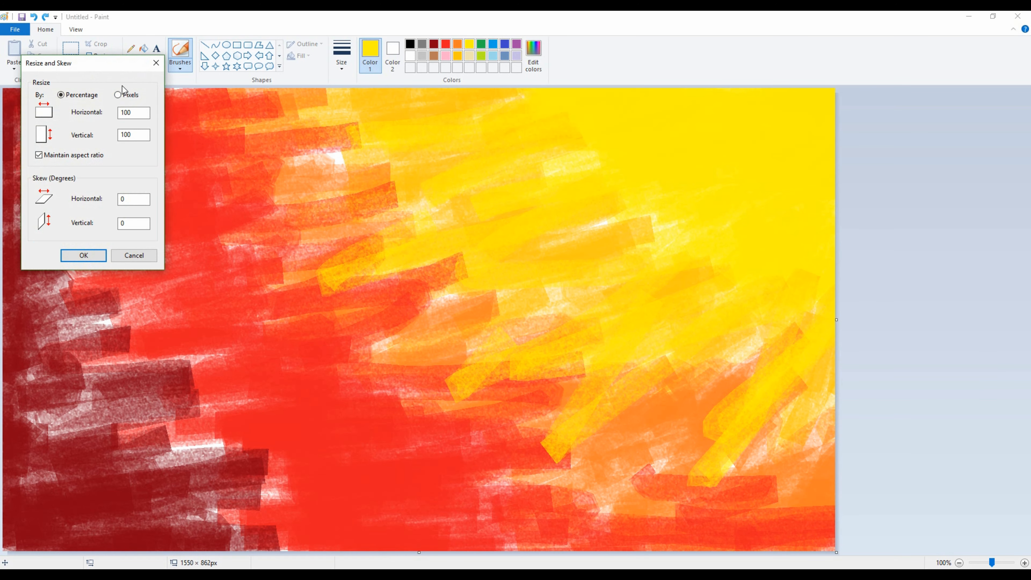
{"action": "left_click", "coordinate": [122, 93]}
{"action": "key", "text": "shift+Tab"}
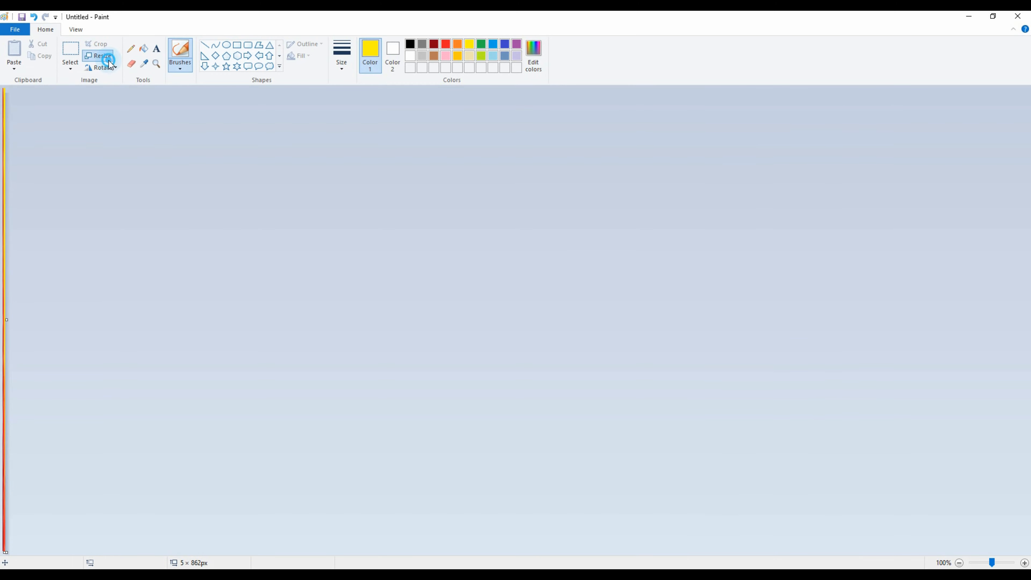
- Stretch the picture's width to 1550 pixels with the aspect ratio unlocked
{"action": "left_click", "coordinate": [56, 154]}
{"action": "type", "text": "1550"}
{"action": "key", "text": "Return"}
- Shrink the picture's height to 3 pixels and stretch it back to 862 pixels to blur the colours vertically
{"action": "left_click", "coordinate": [98, 56]}
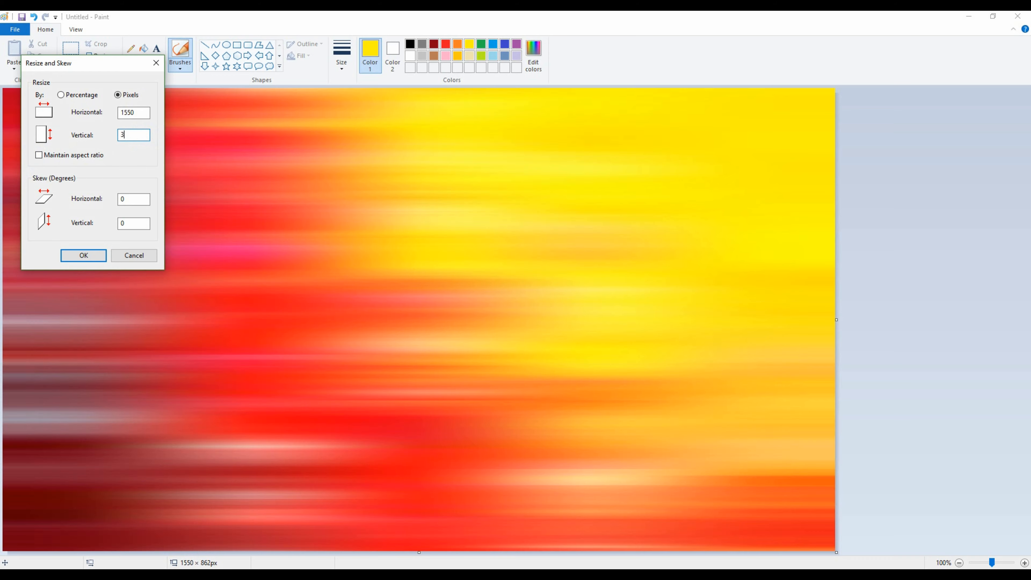
{"action": "key", "text": "Return"}
{"action": "left_click", "coordinate": [98, 56]}
{"action": "left_click", "coordinate": [118, 95]}
{"action": "double_click", "coordinate": [142, 136]}
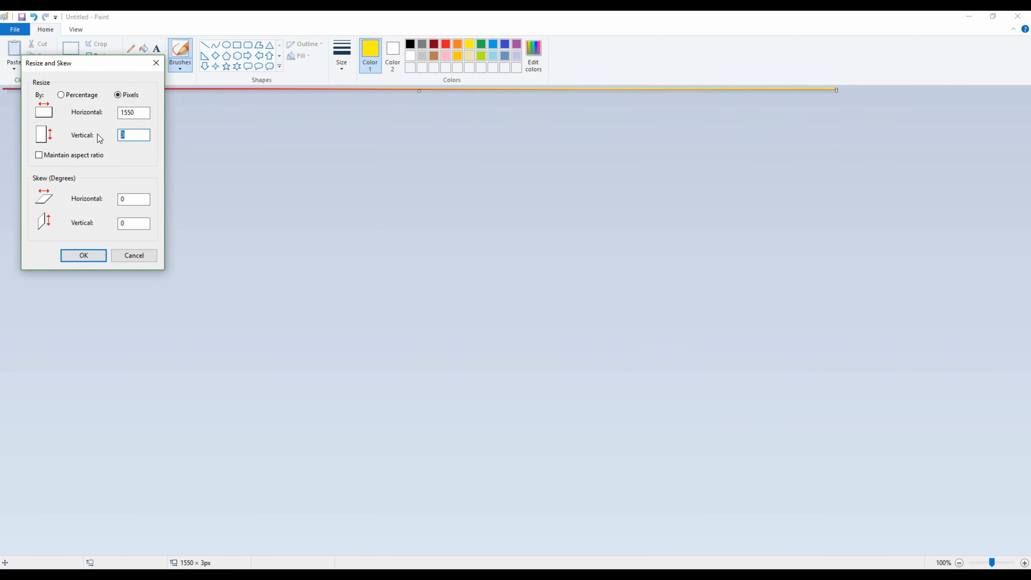
{"action": "type", "text": "862"}
{"action": "key", "text": "Return"}
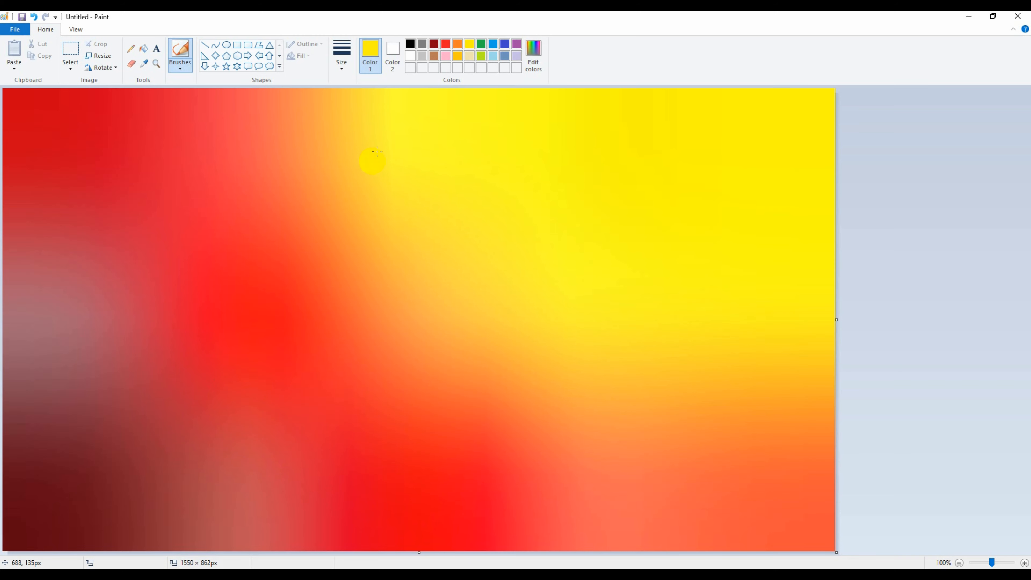
- Copy the whole picture and compress the original vertically into the upper part of the canvas
{"action": "left_click", "coordinate": [71, 66]}
{"action": "left_click", "coordinate": [91, 129]}
{"action": "right_click", "coordinate": [155, 175]}
{"action": "left_click", "coordinate": [179, 194]}
{"action": "left_click_drag", "start_coordinate": [421, 552], "coordinate": [417, 370]}
{"action": "left_click", "coordinate": [350, 403]}
- Paste the copied picture, flip it vertically and compress it into the lower half as a mirrored reflection
{"action": "key", "text": "ctrl+z"}
{"action": "right_click", "coordinate": [358, 186]}
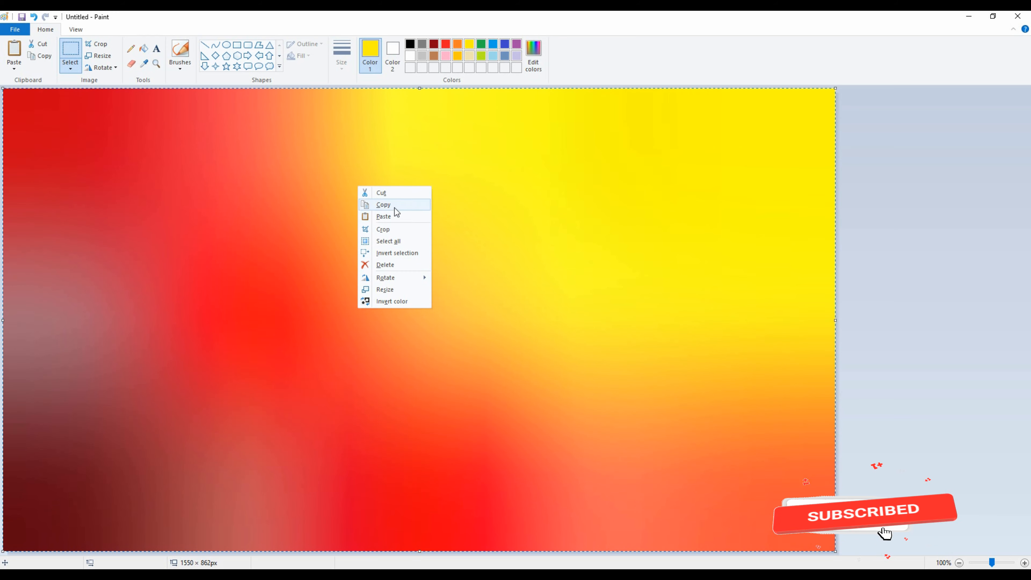
{"action": "mouse_move", "coordinate": [410, 278]}
{"action": "left_click", "coordinate": [469, 312]}
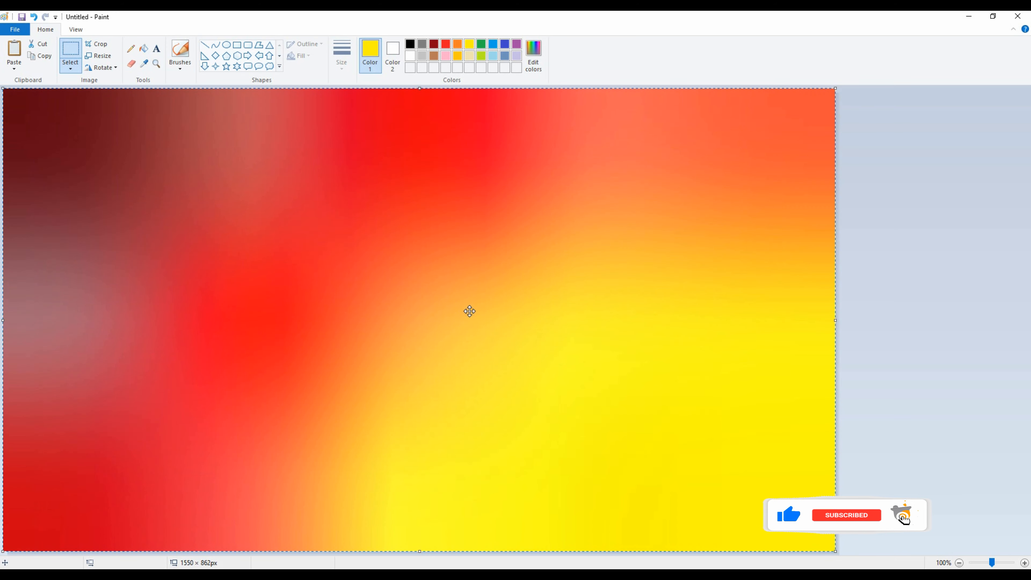
{"action": "left_click_drag", "start_coordinate": [416, 88], "coordinate": [421, 323]}
{"action": "left_click", "coordinate": [879, 375]}
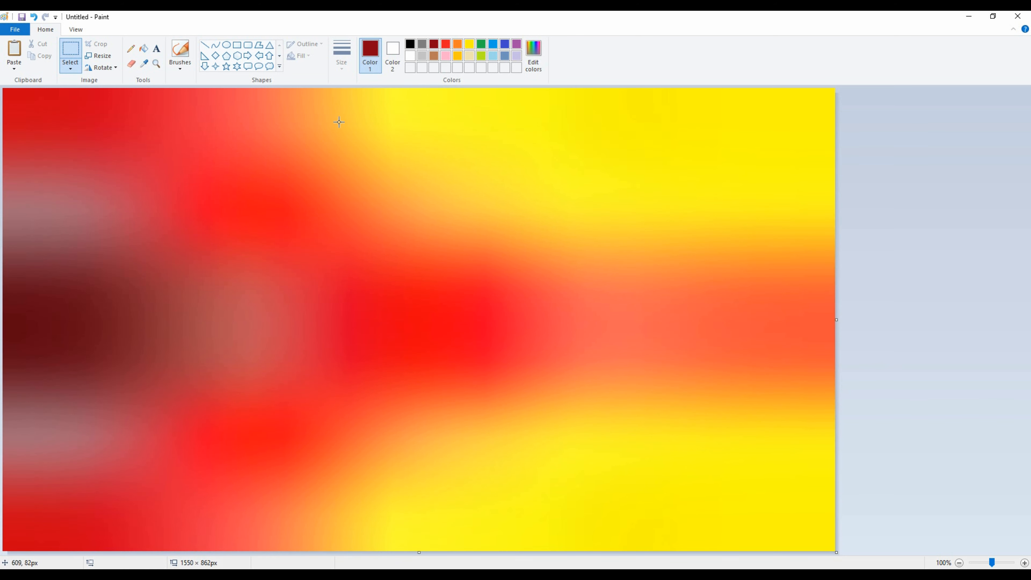
- Draw a thick black horizontal line across the full width of the canvas along the mirror line
{"action": "left_click", "coordinate": [410, 43]}
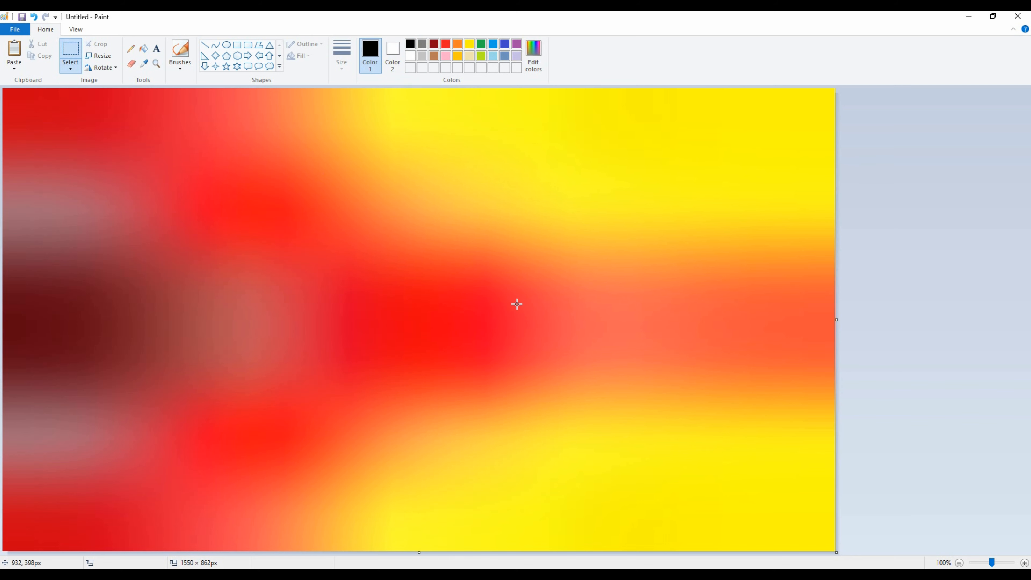
{"action": "left_click", "coordinate": [205, 45]}
{"action": "left_click_drag", "start_coordinate": [833, 320], "coordinate": [2, 381], "text": "shift"}
{"action": "left_click_drag", "start_coordinate": [468, 320], "coordinate": [195, 323]}
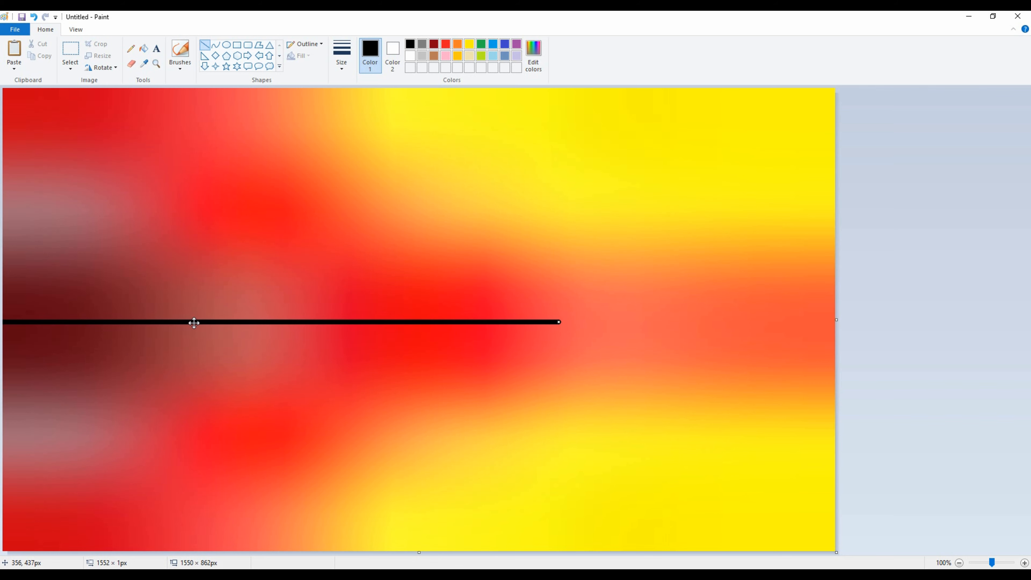
{"action": "left_click_drag", "start_coordinate": [561, 322], "coordinate": [852, 321]}
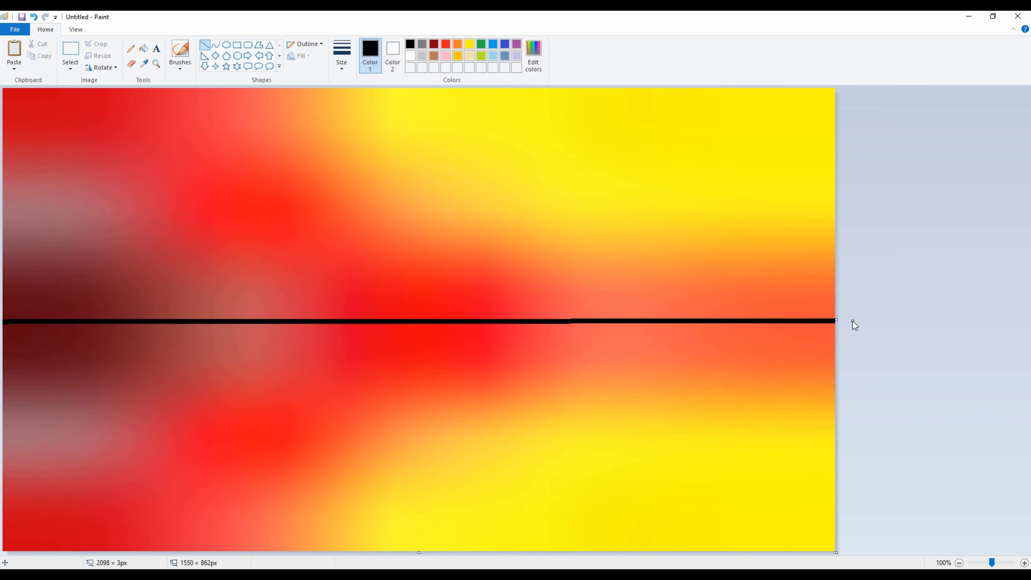
- Mix four custom greens ranging from very dark to bright, recolouring the active horizontal line with them
{"action": "left_click", "coordinate": [481, 43]}
{"action": "left_click", "coordinate": [533, 53]}
{"action": "left_click", "coordinate": [625, 294]}
{"action": "left_click", "coordinate": [416, 367]}
{"action": "left_click", "coordinate": [533, 52]}
{"action": "left_click", "coordinate": [625, 278]}
{"action": "left_click", "coordinate": [417, 366]}
{"action": "left_click", "coordinate": [533, 53]}
{"action": "left_click", "coordinate": [416, 367]}
{"action": "left_click", "coordinate": [533, 53]}
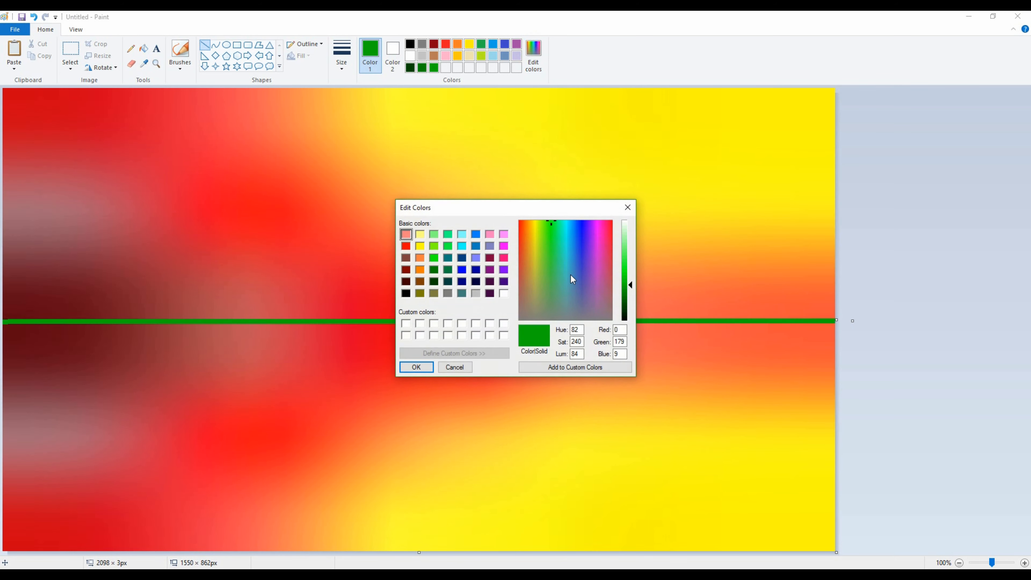
{"action": "left_click", "coordinate": [431, 368]}
{"action": "left_click_drag", "start_coordinate": [838, 321], "coordinate": [838, 347]}
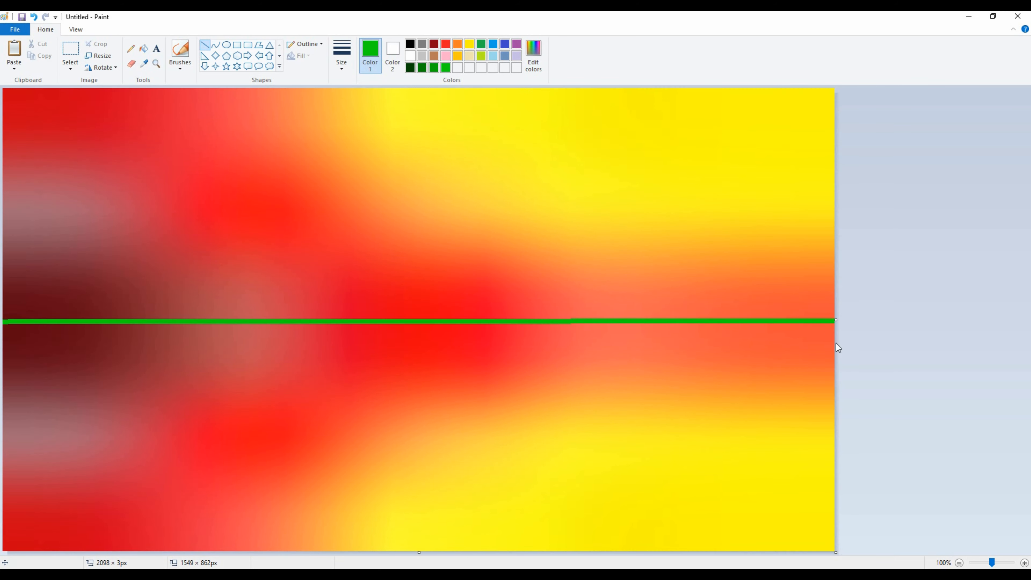
- Draw a line in the darkest custom green across the canvas middle and extend it downwards into a thick horizontal band
{"action": "left_click", "coordinate": [410, 67]}
{"action": "left_click_drag", "start_coordinate": [4, 321], "coordinate": [876, 322]}
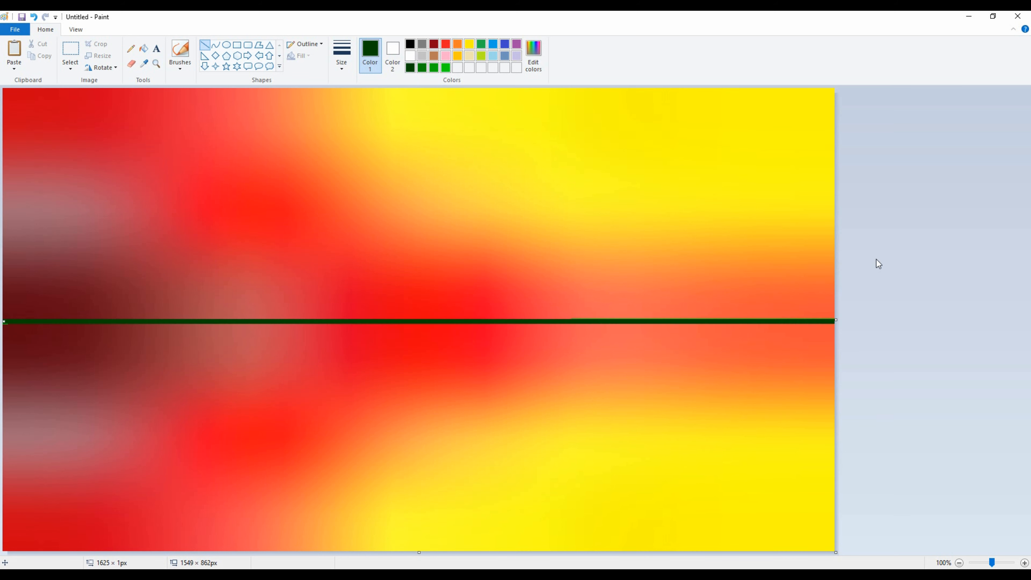
{"action": "key", "text": "Down"}
{"action": "key", "text": "Down"}
{"action": "key", "text": "Down"}
{"action": "key", "text": "Down"}
{"action": "key", "text": "Down"}
{"action": "key", "text": "Down"}
{"action": "key", "text": "Down"}
{"action": "key", "text": "Down"}
{"action": "key", "text": "Down"}
{"action": "key", "text": "Down"}
{"action": "key", "text": "Down"}
{"action": "key", "text": "Down"}
{"action": "key", "text": "Down"}
{"action": "key", "text": "Down"}
{"action": "key", "text": "Down"}
{"action": "key", "text": "Down"}
{"action": "key", "text": "Down"}
{"action": "key", "text": "Up"}
{"action": "key", "text": "Up"}
{"action": "key", "text": "Up"}
{"action": "key", "text": "Up"}
{"action": "key", "text": "Up"}
{"action": "key", "text": "Up"}
{"action": "key", "text": "Up"}
{"action": "key", "text": "Up"}
{"action": "key", "text": "Up"}
{"action": "left_click", "coordinate": [896, 282]}
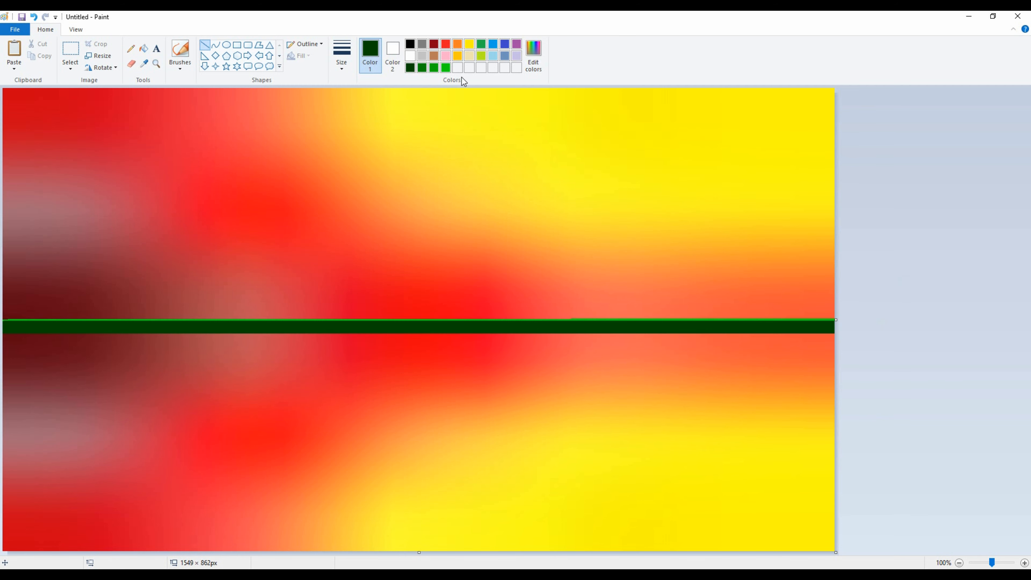
- Paint rolling dark green hills along the top of the band with the brush and fill in the gaps beneath them
{"action": "left_click", "coordinate": [188, 70]}
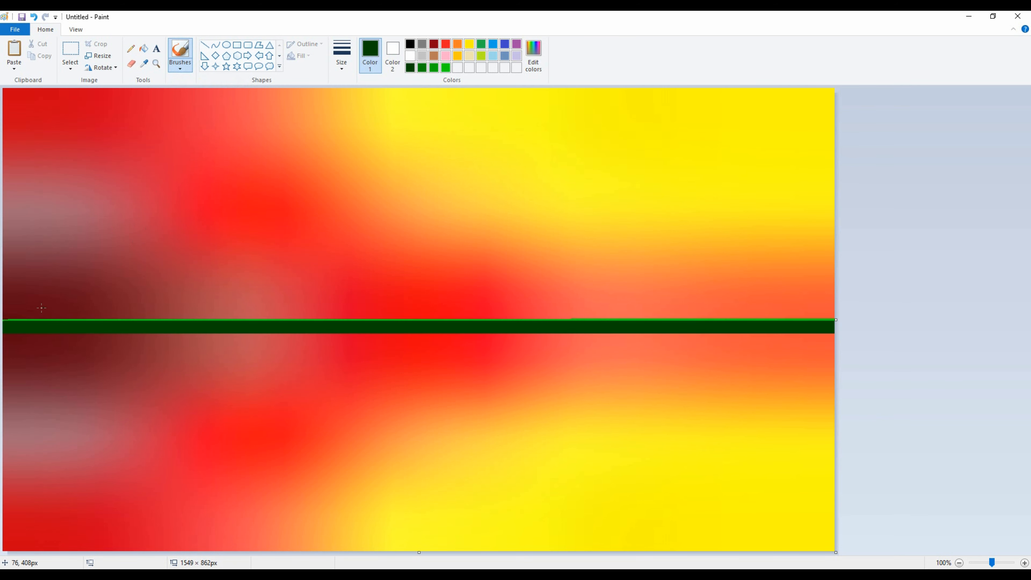
{"action": "mouse_move", "coordinate": [33, 311]}
{"action": "left_mouse_down"}
{"action": "mouse_move", "coordinate": [198, 323]}
{"action": "mouse_move", "coordinate": [280, 306]}
{"action": "mouse_move", "coordinate": [376, 316]}
{"action": "mouse_move", "coordinate": [264, 311]}
{"action": "mouse_move", "coordinate": [425, 318]}
{"action": "mouse_move", "coordinate": [513, 298]}
{"action": "mouse_move", "coordinate": [662, 316]}
{"action": "mouse_move", "coordinate": [831, 280]}
{"action": "mouse_move", "coordinate": [771, 285]}
{"action": "left_mouse_up"}
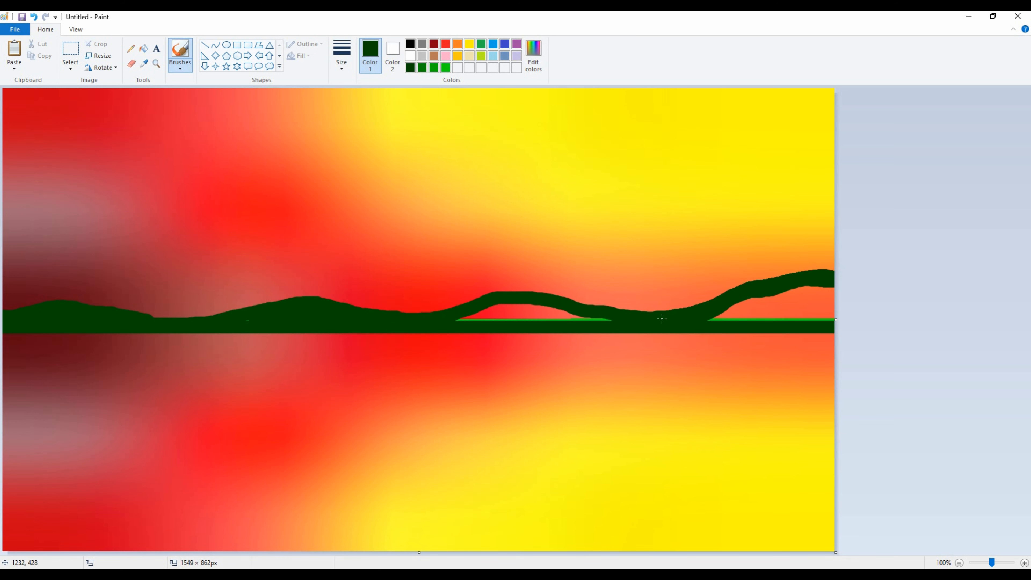
{"action": "mouse_move", "coordinate": [548, 305]}
{"action": "left_mouse_down"}
{"action": "mouse_move", "coordinate": [469, 311]}
{"action": "mouse_move", "coordinate": [540, 314]}
{"action": "left_mouse_up"}
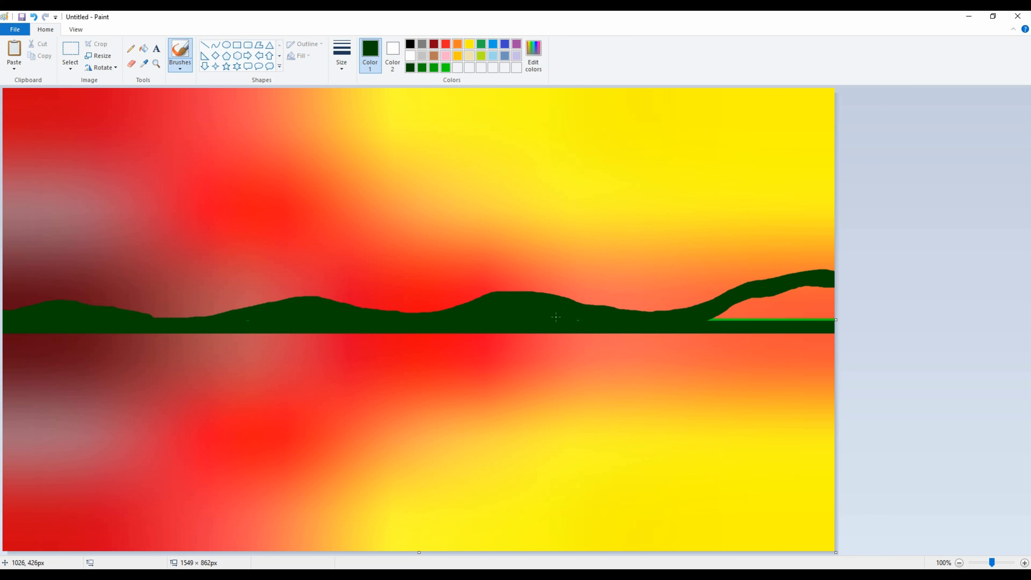
{"action": "mouse_move", "coordinate": [706, 321]}
{"action": "left_mouse_down"}
{"action": "mouse_move", "coordinate": [748, 298]}
{"action": "mouse_move", "coordinate": [832, 286]}
{"action": "mouse_move", "coordinate": [730, 319]}
{"action": "mouse_move", "coordinate": [840, 302]}
{"action": "mouse_move", "coordinate": [827, 313]}
{"action": "mouse_move", "coordinate": [777, 318]}
{"action": "mouse_move", "coordinate": [820, 279]}
{"action": "mouse_move", "coordinate": [756, 312]}
{"action": "mouse_move", "coordinate": [724, 307]}
{"action": "mouse_move", "coordinate": [817, 273]}
{"action": "left_mouse_up"}
{"action": "left_click", "coordinate": [414, 45]}
{"action": "left_click", "coordinate": [533, 53]}
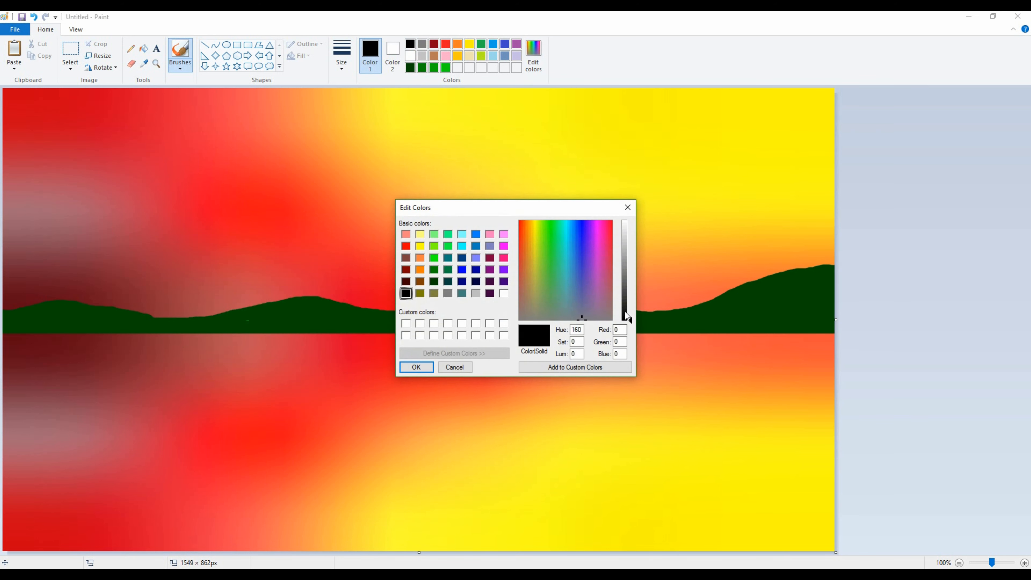
{"action": "left_click", "coordinate": [456, 366]}
{"action": "left_click", "coordinate": [469, 44]}
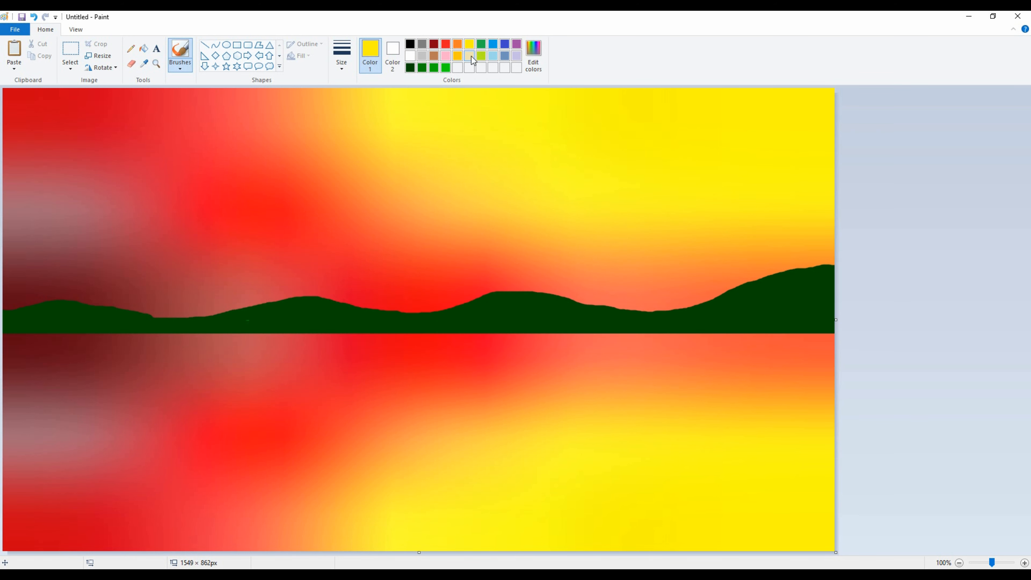
- Draw a red parallelogram roof about 80 × 24 px with a solid red fill, above the dip before the tallest hill
{"action": "left_click", "coordinate": [258, 45]}
{"action": "left_click_drag", "start_coordinate": [667, 268], "coordinate": [686, 268]}
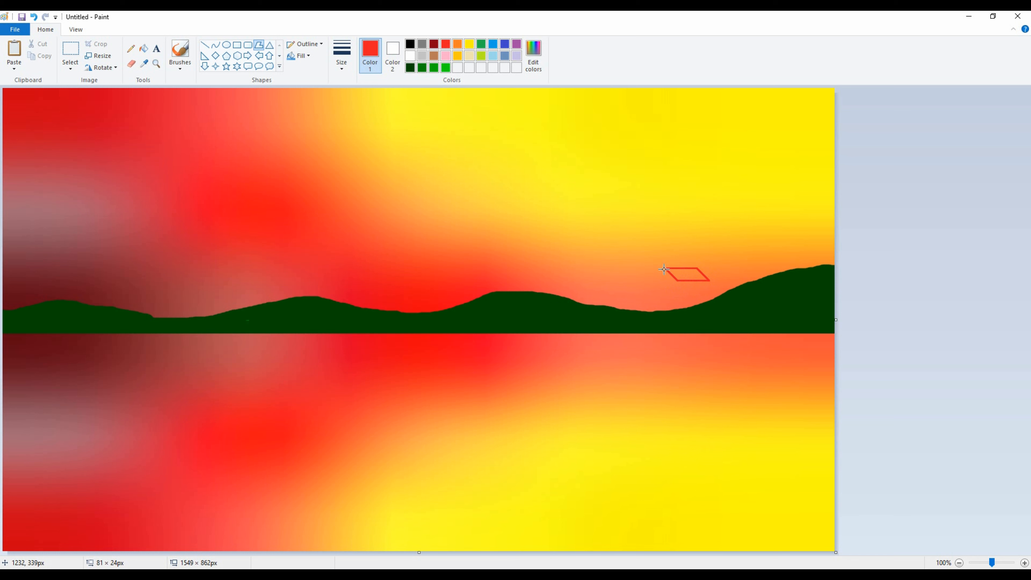
{"action": "left_click", "coordinate": [305, 56]}
{"action": "left_click", "coordinate": [317, 80]}
{"action": "left_click", "coordinate": [393, 55]}
{"action": "left_click", "coordinate": [446, 44]}
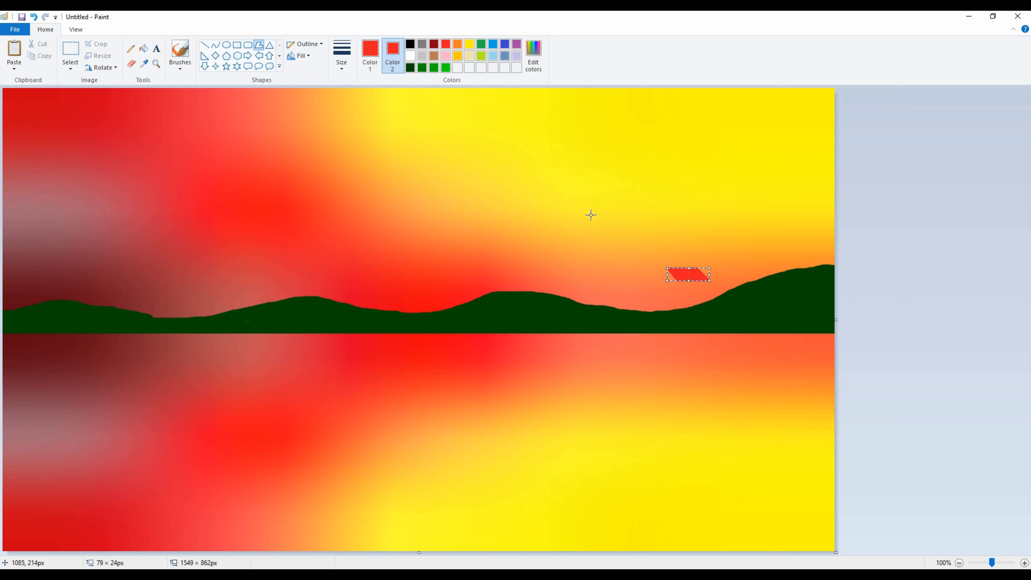
- Move the red roof down beside the tallest hill's slope and enlarge it up and to the left
{"action": "key", "text": "Down"}
{"action": "key", "text": "Down"}
{"action": "key", "text": "Down"}
{"action": "key", "text": "Down"}
{"action": "key", "text": "Down"}
{"action": "key", "text": "Down"}
{"action": "key", "text": "Down"}
{"action": "key", "text": "Down"}
{"action": "key", "text": "Down"}
{"action": "key", "text": "Down"}
{"action": "key", "text": "Down"}
{"action": "key", "text": "Down"}
{"action": "key", "text": "Down"}
{"action": "key", "text": "Down"}
{"action": "key", "text": "Down"}
{"action": "key", "text": "Down"}
{"action": "key", "text": "Down"}
{"action": "key", "text": "Down"}
{"action": "key", "text": "Down"}
{"action": "key", "text": "Down"}
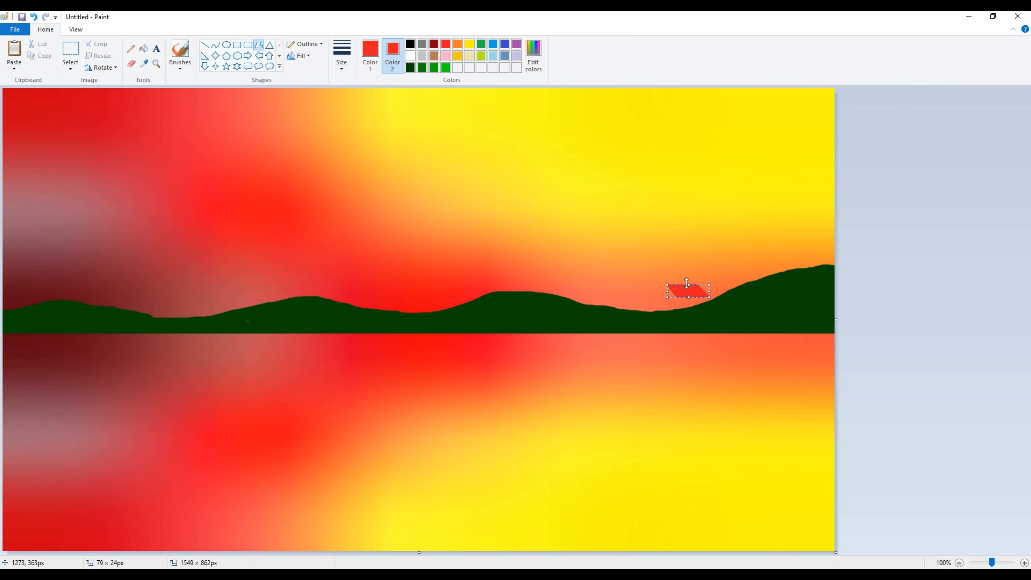
{"action": "left_click_drag", "start_coordinate": [667, 290], "coordinate": [653, 278]}
{"action": "left_click", "coordinate": [901, 259]}
- Draw a narrow solid dark red parallelogram, about 39 × 32 px, as the roof's far slope at its left end
{"action": "left_click", "coordinate": [433, 44]}
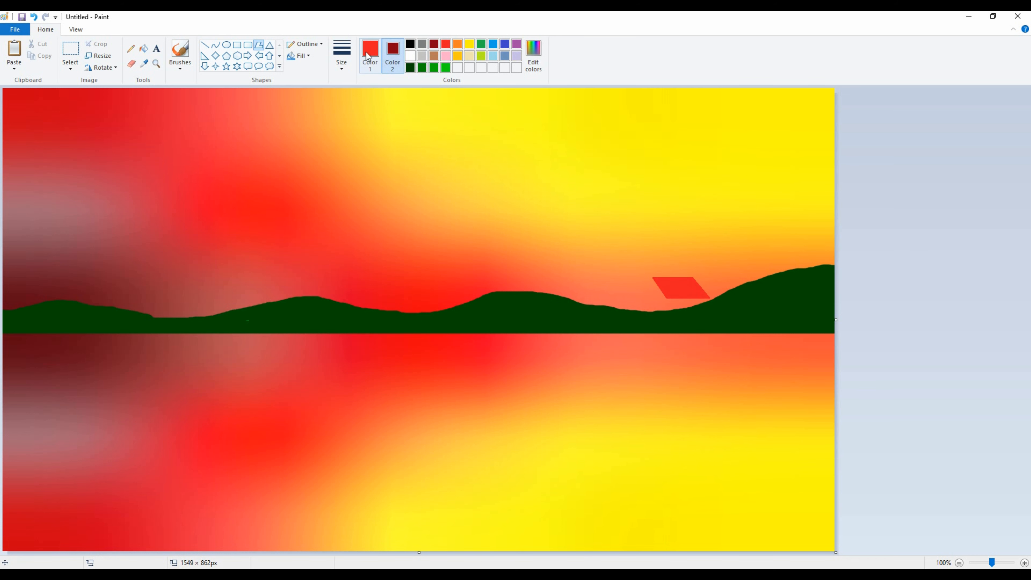
{"action": "left_click", "coordinate": [371, 55]}
{"action": "left_click", "coordinate": [434, 44]}
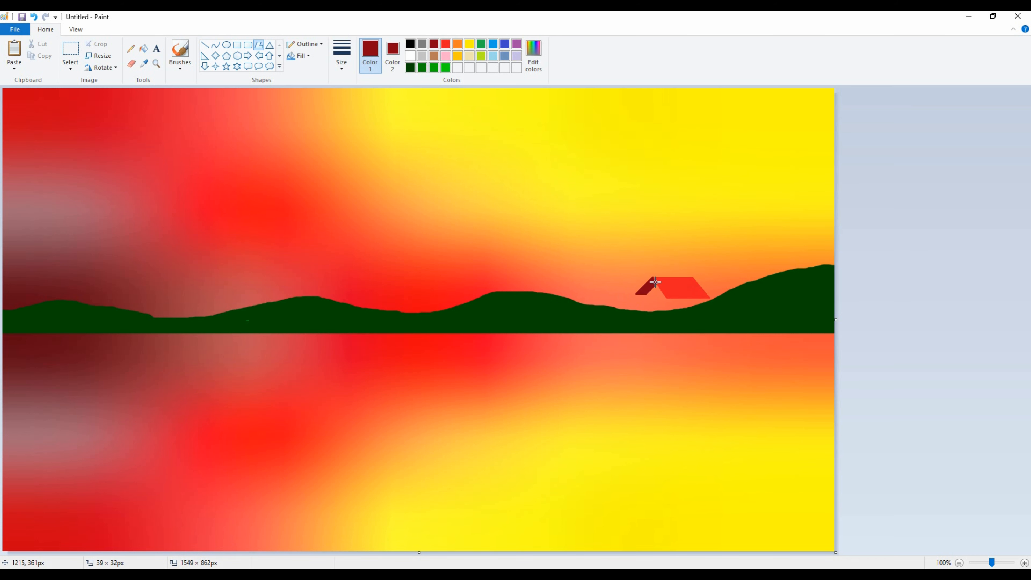
{"action": "left_click", "coordinate": [938, 291]}
- Draw a solid dark grey side wall about 66 px wide under the red roof and patch its upper edge
{"action": "left_click", "coordinate": [392, 55]}
{"action": "left_click", "coordinate": [422, 43]}
{"action": "left_click_drag", "start_coordinate": [707, 299], "coordinate": [666, 303]}
{"action": "left_click", "coordinate": [705, 297]}
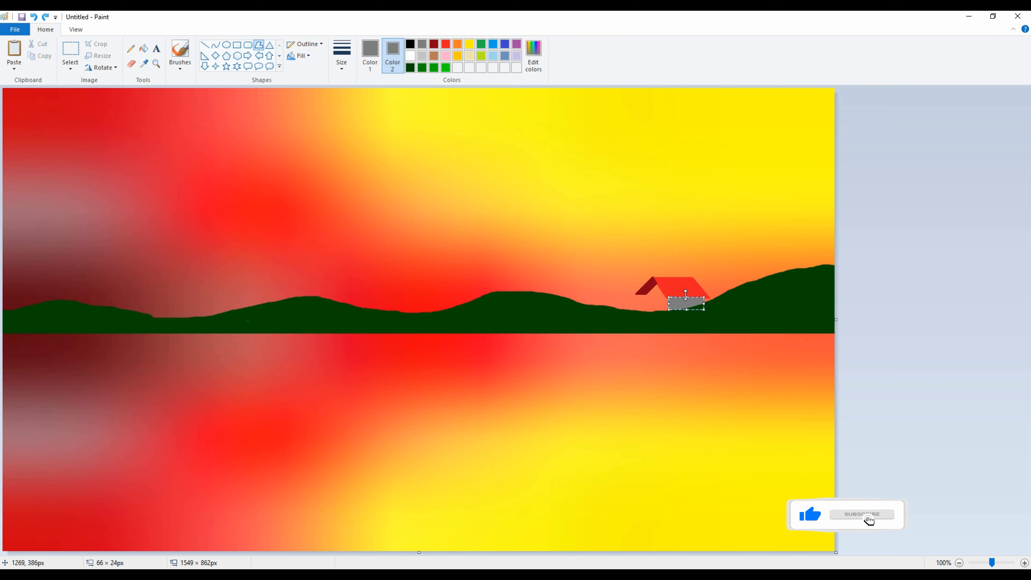
{"action": "left_click_drag", "start_coordinate": [686, 297], "coordinate": [686, 301]}
{"action": "left_click", "coordinate": [675, 295]}
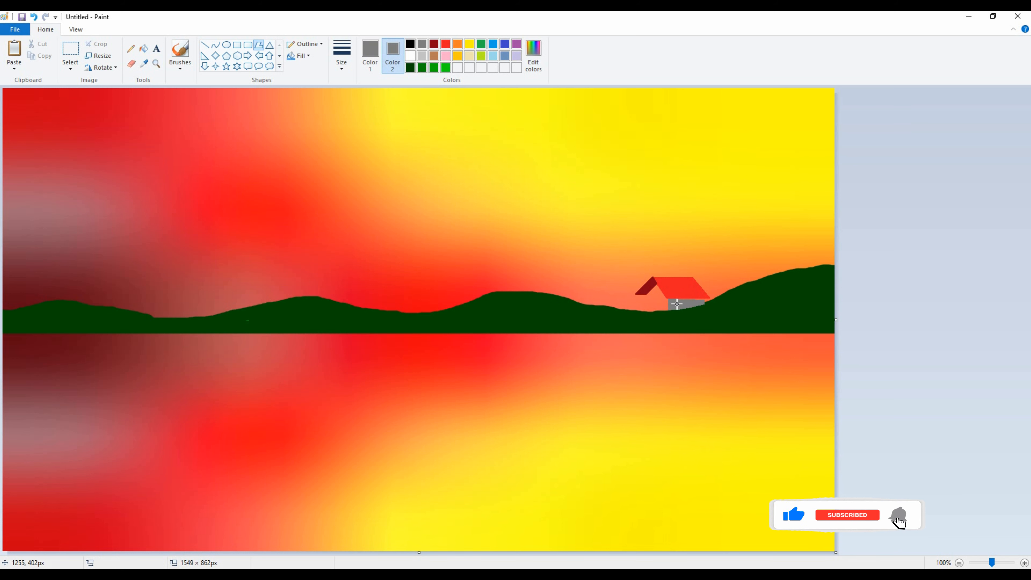
{"action": "left_click_drag", "start_coordinate": [706, 299], "coordinate": [671, 303]}
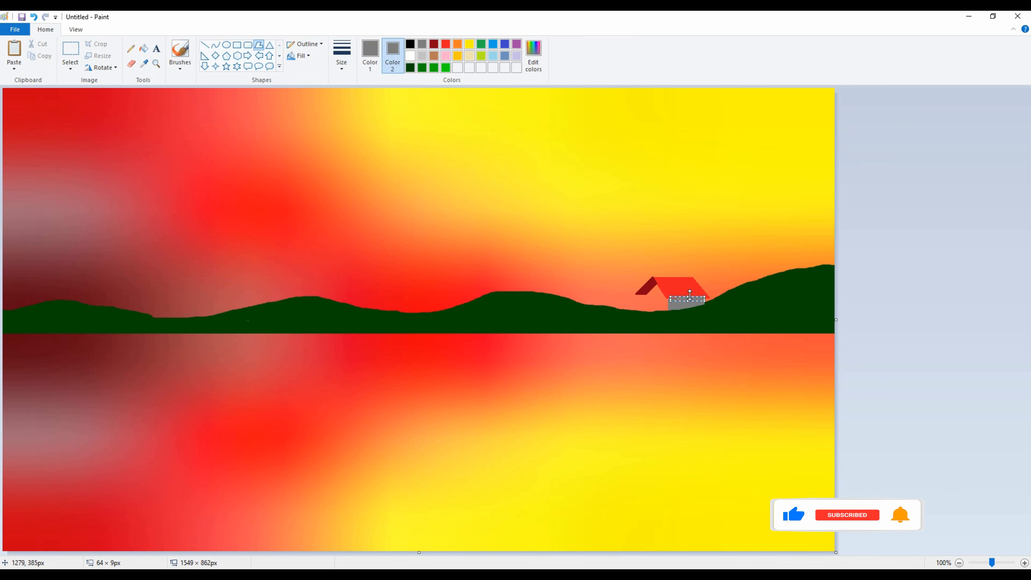
{"action": "left_click", "coordinate": [724, 307]}
- Draw the house's gabled front wall as a solid light grey polygon between the dark red roof slope and the grey side wall
{"action": "left_click", "coordinate": [422, 56]}
{"action": "left_click", "coordinate": [370, 53]}
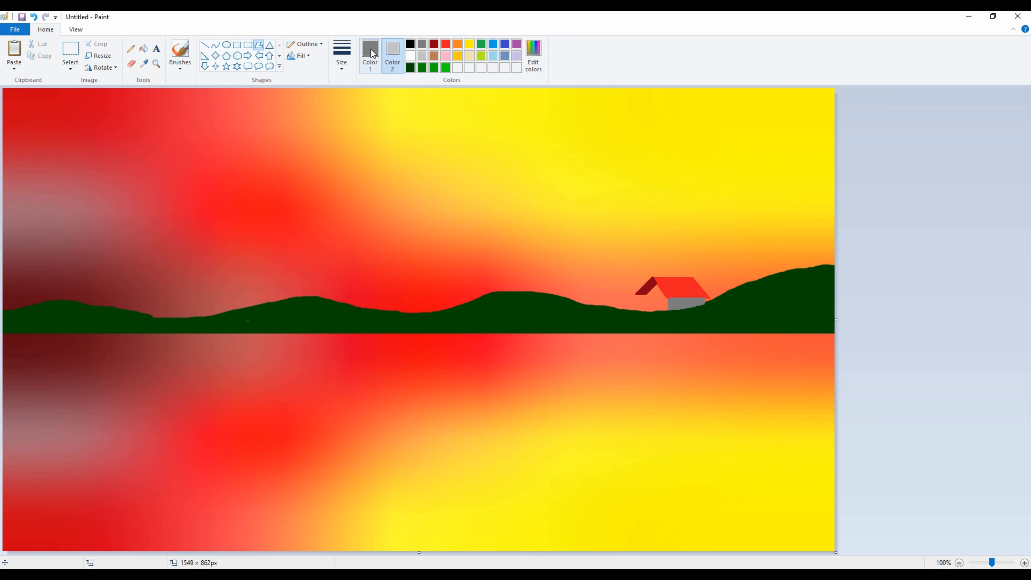
{"action": "left_click", "coordinate": [422, 55]}
{"action": "left_click_drag", "start_coordinate": [646, 313], "coordinate": [647, 294]}
{"action": "left_click", "coordinate": [655, 284]}
{"action": "left_click", "coordinate": [670, 299]}
{"action": "double_click", "coordinate": [667, 311]}
{"action": "left_click", "coordinate": [984, 313]}
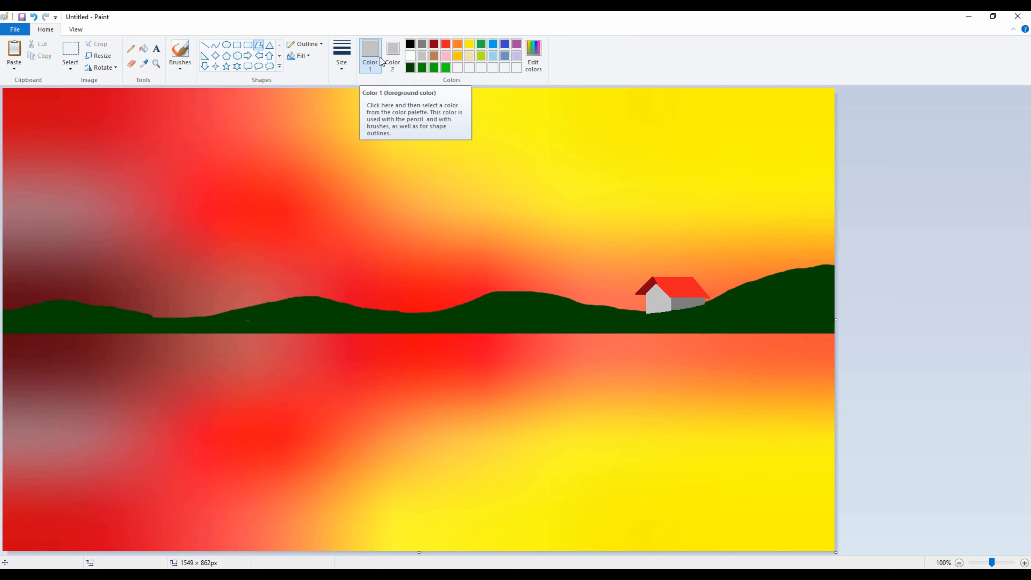
- Draw two curved black palm trunks, one shorter and one taller, rising from the hill slope beside the house
{"action": "left_click", "coordinate": [410, 44]}
{"action": "left_click", "coordinate": [215, 45]}
{"action": "left_click_drag", "start_coordinate": [710, 232], "coordinate": [715, 300]}
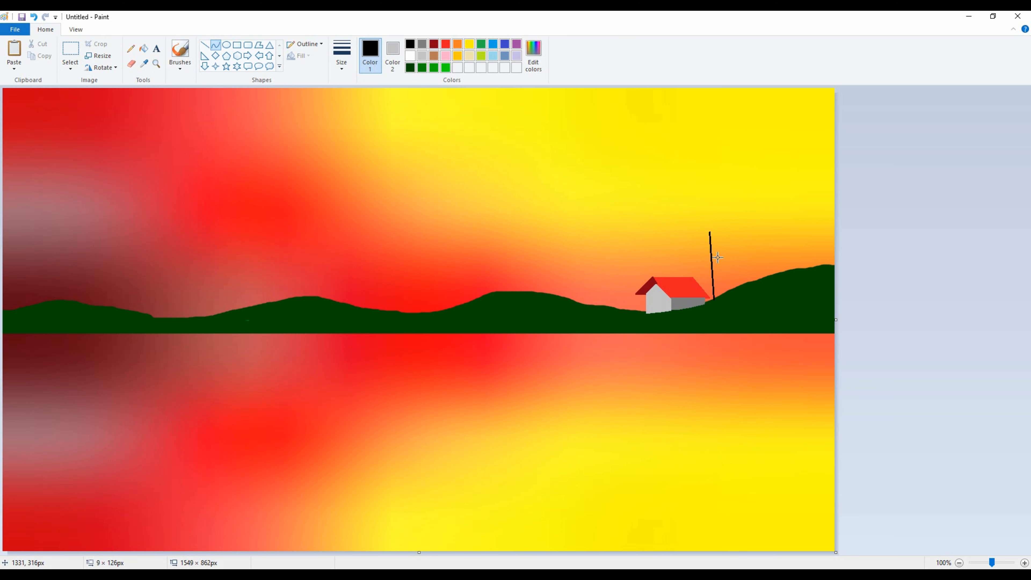
{"action": "left_click_drag", "start_coordinate": [717, 257], "coordinate": [721, 272]}
{"action": "left_click", "coordinate": [729, 281]}
{"action": "left_click_drag", "start_coordinate": [730, 201], "coordinate": [715, 299]}
{"action": "left_click_drag", "start_coordinate": [723, 251], "coordinate": [737, 279]}
{"action": "left_click", "coordinate": [904, 267]}
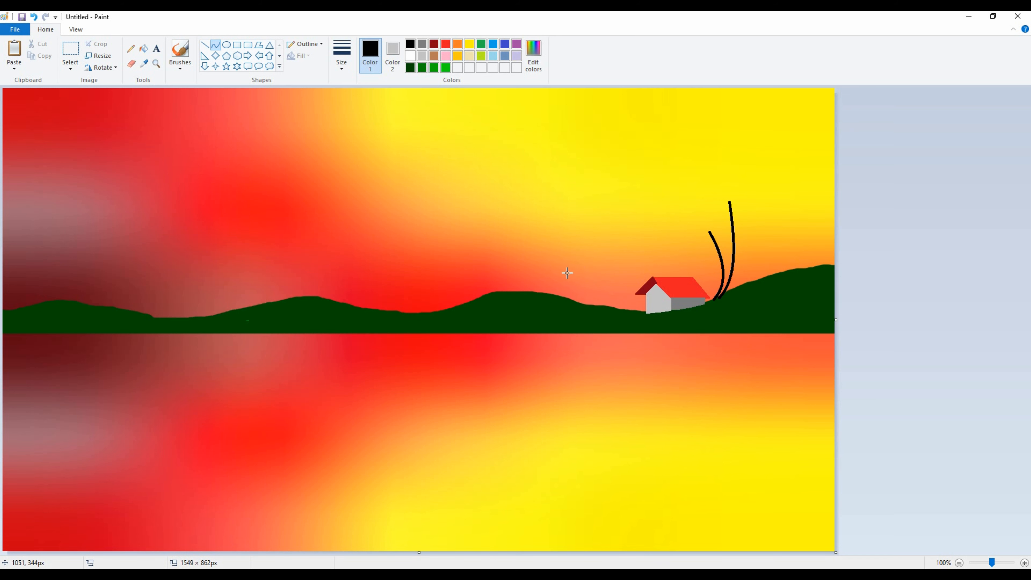
- Draw short curved dark green fronds radiating from the top of the shorter palm trunk
{"action": "left_click", "coordinate": [410, 68]}
{"action": "mouse_move", "coordinate": [710, 237]}
{"action": "left_mouse_down"}
{"action": "mouse_move", "coordinate": [704, 243]}
{"action": "mouse_move", "coordinate": [708, 227]}
{"action": "left_mouse_up"}
{"action": "left_click", "coordinate": [772, 225]}
{"action": "left_click", "coordinate": [713, 226]}
{"action": "left_click", "coordinate": [771, 234]}
{"action": "left_click", "coordinate": [698, 232]}
{"action": "left_click", "coordinate": [835, 230]}
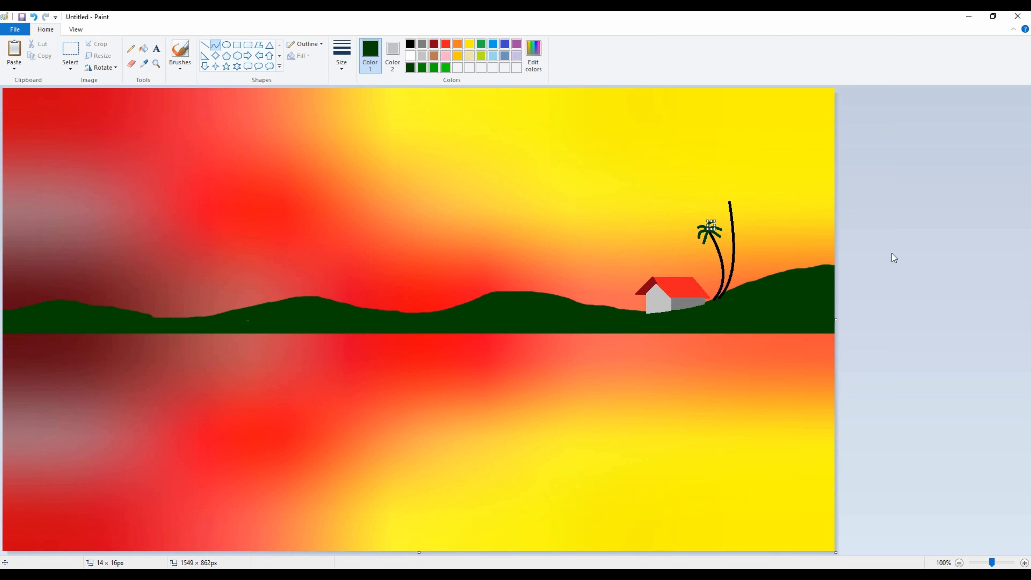
- Scribble dense dark green foliage crowns on both palm trees with the Pencil
{"action": "left_click", "coordinate": [131, 47]}
{"action": "left_click", "coordinate": [341, 68]}
{"action": "left_click_drag", "start_coordinate": [729, 203], "coordinate": [744, 223]}
{"action": "left_click", "coordinate": [352, 151]}
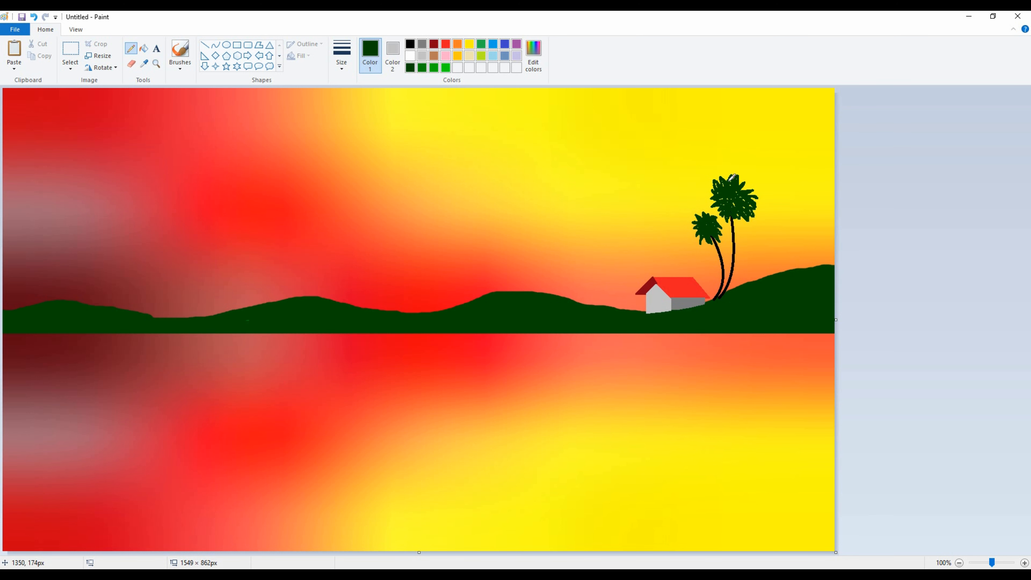
- Thicken the taller palm's trunk with a second black curve about 14 × 138 px along it
{"action": "left_click", "coordinate": [214, 48]}
{"action": "left_click", "coordinate": [410, 44]}
{"action": "left_click_drag", "start_coordinate": [731, 218], "coordinate": [727, 291]}
{"action": "left_click_drag", "start_coordinate": [730, 264], "coordinate": [738, 265]}
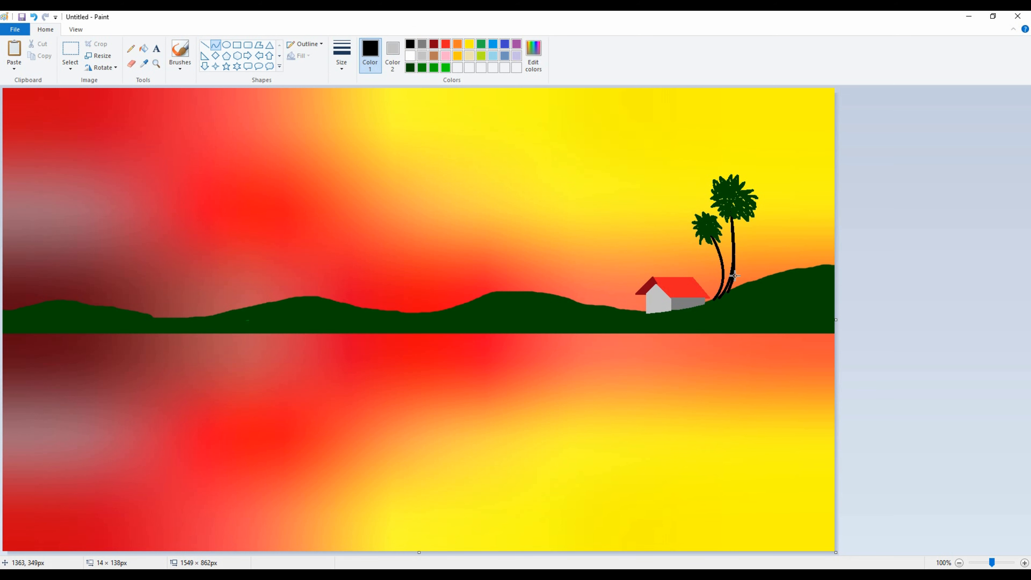
{"action": "left_click", "coordinate": [914, 240]}
- Brush dark green along the base of the house so its walls blend into the hill
{"action": "left_click", "coordinate": [410, 67]}
{"action": "left_click", "coordinate": [180, 68]}
{"action": "left_click", "coordinate": [181, 87]}
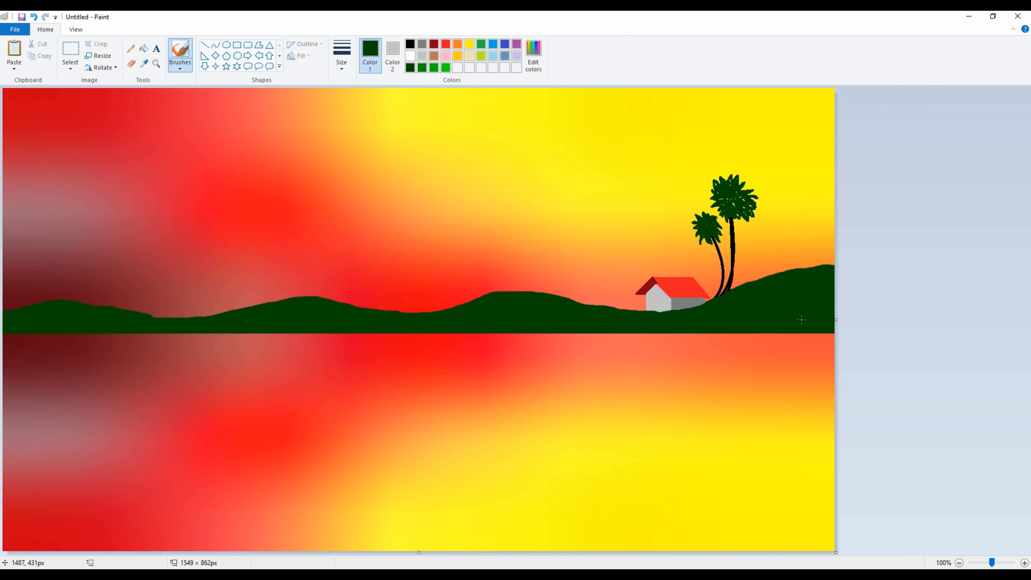
- Draw a very thick grey curve as a road sweeping from the canvas's right edge down to its bottom edge
{"action": "left_click", "coordinate": [410, 43]}
{"action": "left_click", "coordinate": [422, 45]}
{"action": "left_click", "coordinate": [215, 45]}
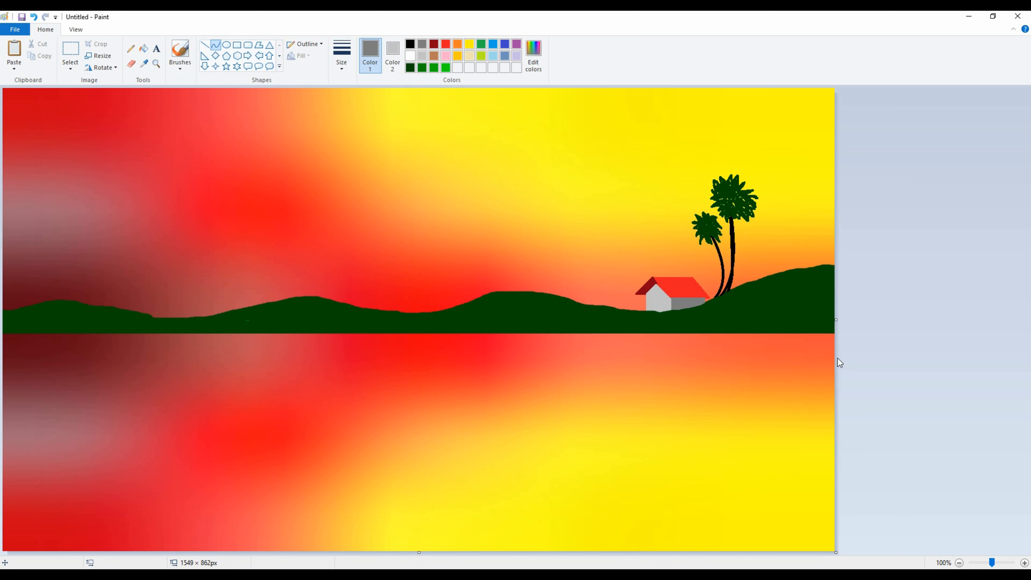
{"action": "left_click_drag", "start_coordinate": [833, 389], "coordinate": [254, 556]}
{"action": "left_click_drag", "start_coordinate": [655, 452], "coordinate": [383, 494]}
{"action": "key", "text": "ctrl+plus"}
{"action": "key", "text": "ctrl+plus"}
{"action": "key", "text": "ctrl+plus"}
{"action": "key", "text": "ctrl+plus"}
{"action": "key", "text": "ctrl+plus"}
{"action": "key", "text": "ctrl+plus"}
{"action": "key", "text": "ctrl+plus"}
{"action": "key", "text": "ctrl+plus"}
{"action": "key", "text": "ctrl+plus"}
{"action": "key", "text": "ctrl+plus"}
{"action": "key", "text": "ctrl+plus"}
{"action": "key", "text": "ctrl+plus"}
{"action": "left_click_drag", "start_coordinate": [511, 465], "coordinate": [540, 471]}
- Widen the road along its lower side with further thick grey curves reaching the right and bottom canvas edges
{"action": "left_click_drag", "start_coordinate": [837, 415], "coordinate": [427, 570]}
{"action": "left_click_drag", "start_coordinate": [604, 490], "coordinate": [636, 478]}
{"action": "left_click_drag", "start_coordinate": [798, 417], "coordinate": [370, 566]}
{"action": "mouse_move", "coordinate": [528, 513]}
{"action": "left_mouse_down"}
{"action": "mouse_move", "coordinate": [568, 481]}
{"action": "mouse_move", "coordinate": [317, 556]}
{"action": "left_mouse_up"}
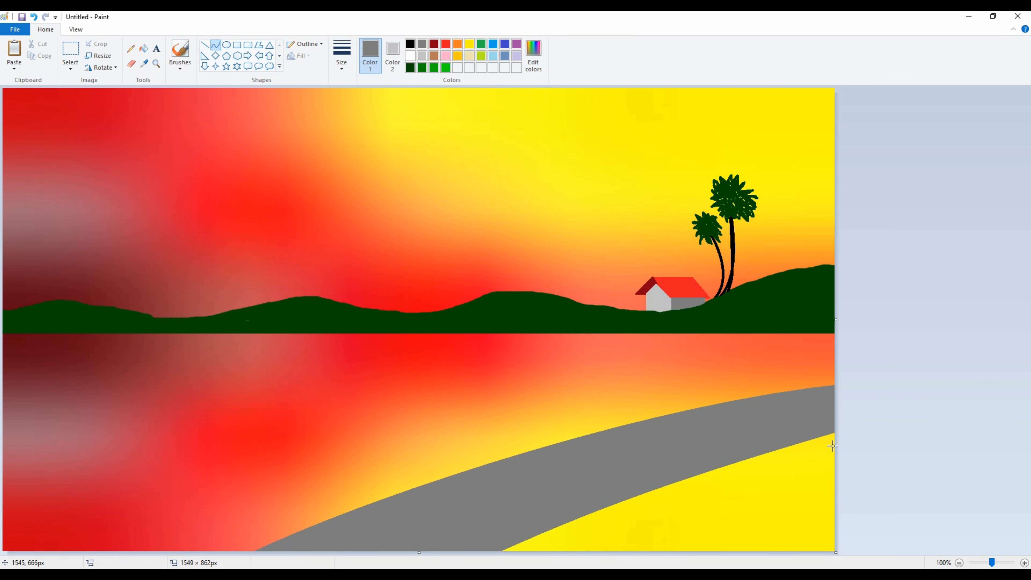
{"action": "left_click_drag", "start_coordinate": [832, 444], "coordinate": [503, 551]}
{"action": "mouse_move", "coordinate": [835, 450]}
{"action": "left_mouse_down"}
{"action": "mouse_move", "coordinate": [571, 552]}
{"action": "mouse_move", "coordinate": [682, 504]}
{"action": "left_mouse_up"}
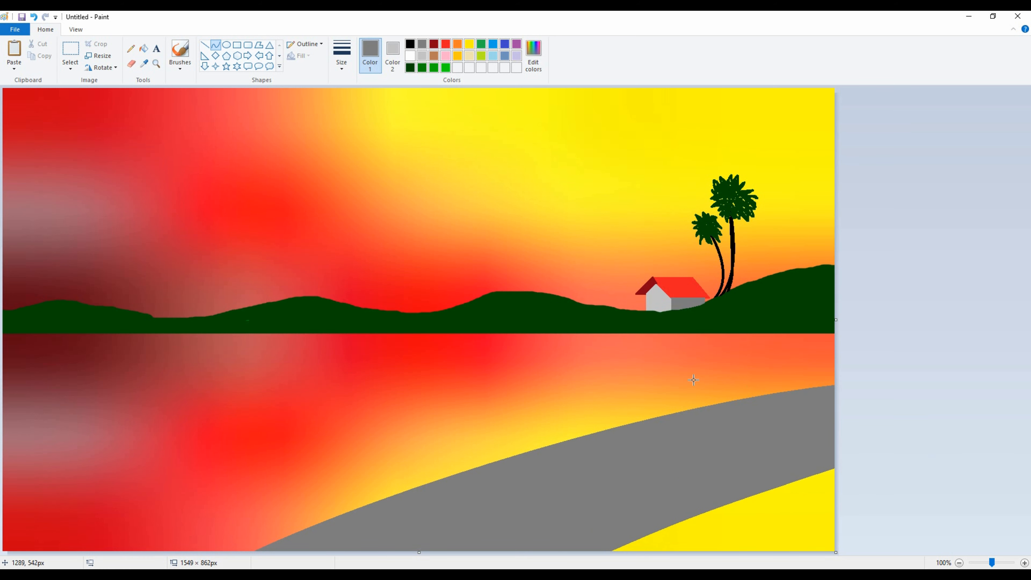
- Draw a thick lime green curve along the road's lower edge in the canvas's bottom-right corner
{"action": "left_click", "coordinate": [481, 57]}
{"action": "mouse_move", "coordinate": [833, 475]}
{"action": "left_mouse_down"}
{"action": "mouse_move", "coordinate": [686, 546]}
{"action": "mouse_move", "coordinate": [621, 553]}
{"action": "mouse_move", "coordinate": [690, 524]}
{"action": "mouse_move", "coordinate": [678, 528]}
{"action": "mouse_move", "coordinate": [696, 535]}
{"action": "left_mouse_up"}
{"action": "left_click_drag", "start_coordinate": [765, 521], "coordinate": [749, 476]}
{"action": "left_click_drag", "start_coordinate": [823, 436], "coordinate": [875, 405]}
{"action": "left_click_drag", "start_coordinate": [789, 432], "coordinate": [752, 509]}
{"action": "left_click_drag", "start_coordinate": [822, 489], "coordinate": [824, 486]}
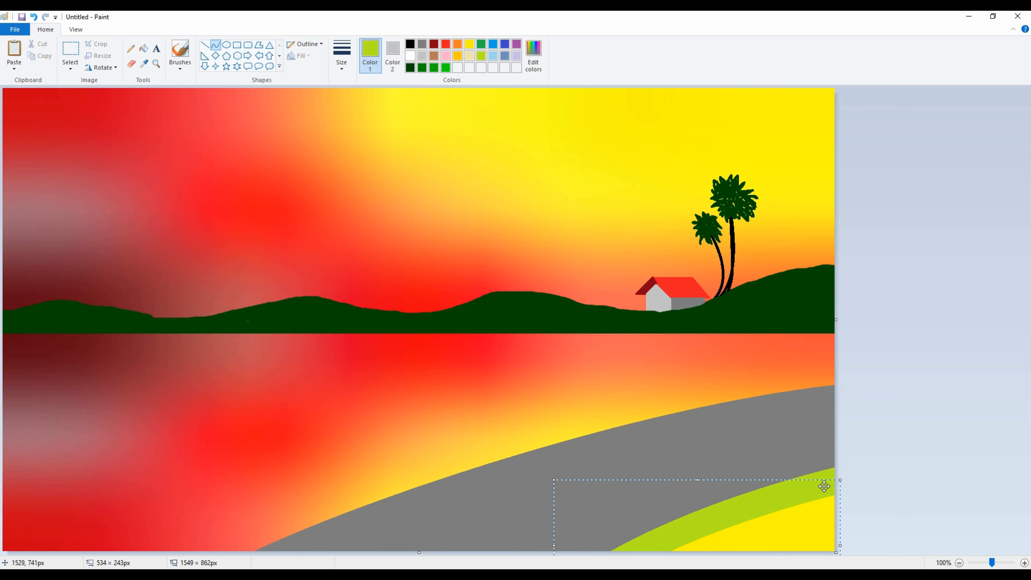
- Paint the remaining yellow area in the bottom-right corner lime green with a brush
{"action": "left_click", "coordinate": [181, 69]}
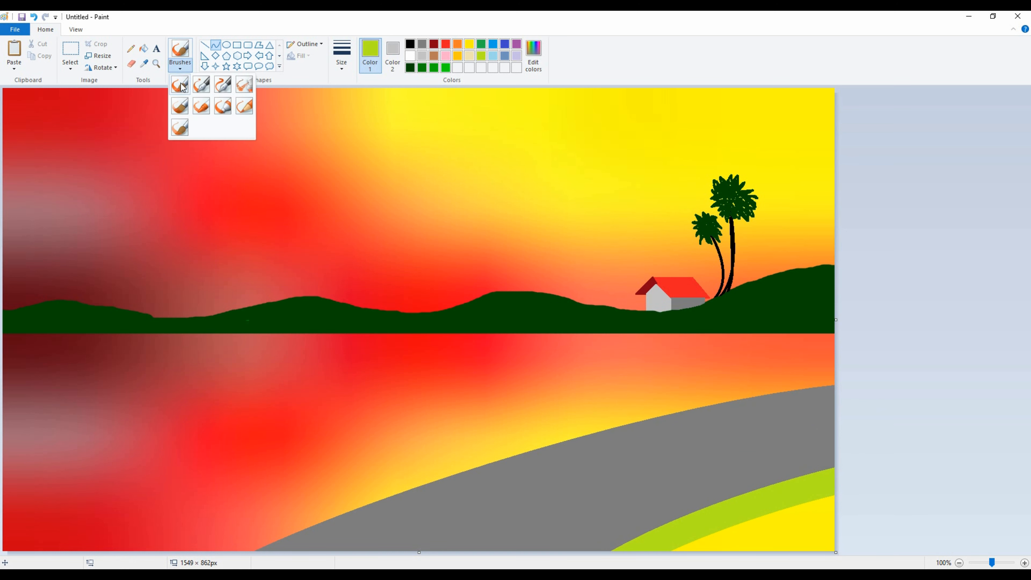
{"action": "left_click", "coordinate": [245, 106]}
{"action": "mouse_move", "coordinate": [786, 515]}
{"action": "left_mouse_down"}
{"action": "mouse_move", "coordinate": [816, 513]}
{"action": "mouse_move", "coordinate": [791, 536]}
{"action": "mouse_move", "coordinate": [770, 521]}
{"action": "mouse_move", "coordinate": [744, 531]}
{"action": "left_mouse_up"}
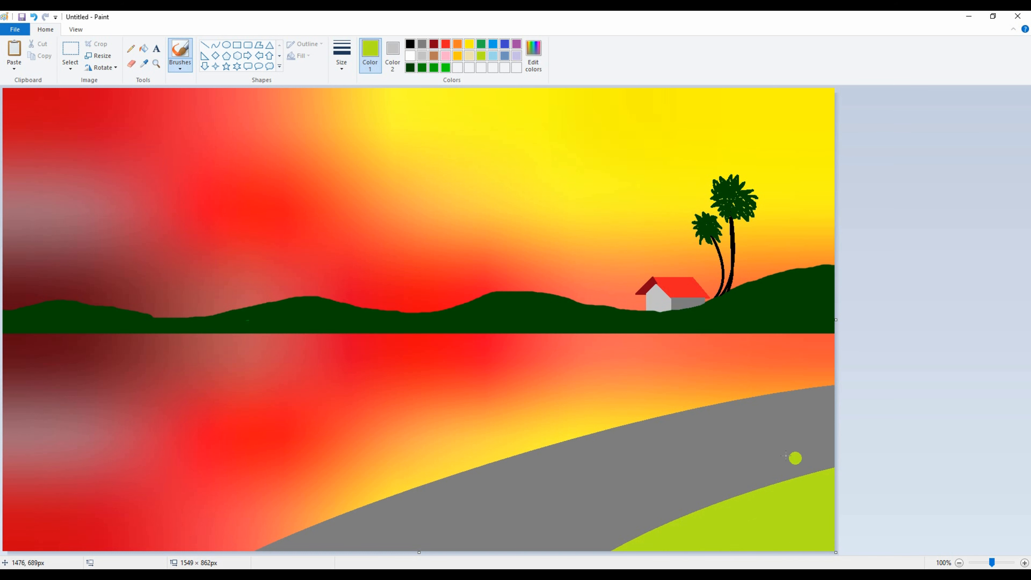
- Draw a spiky star-like polygon over the taller palm's crown and make its outline and fill dark green
{"action": "left_click", "coordinate": [259, 45]}
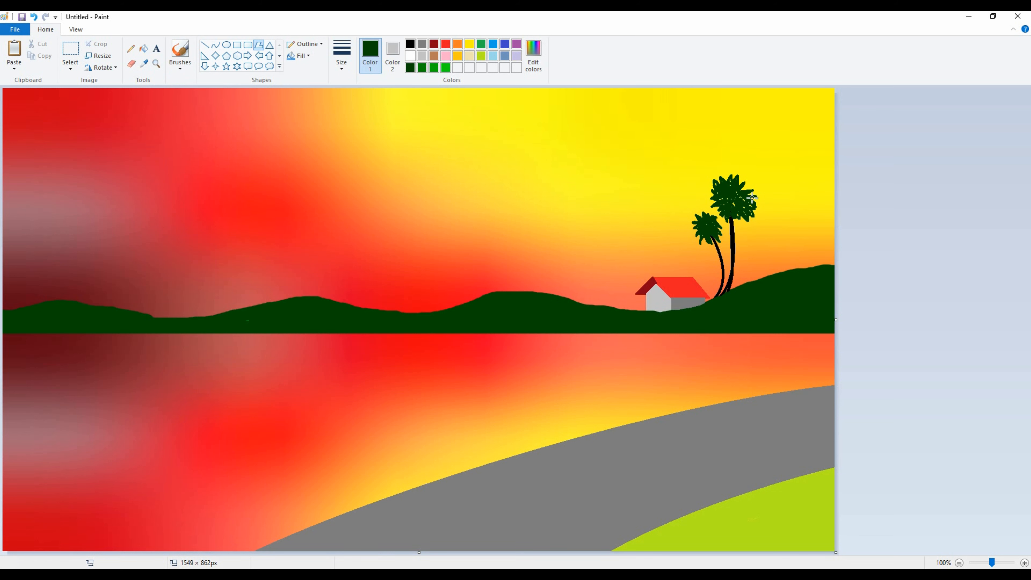
{"action": "left_click_drag", "start_coordinate": [725, 201], "coordinate": [740, 231]}
{"action": "left_click", "coordinate": [739, 211]}
{"action": "left_click", "coordinate": [746, 224]}
{"action": "left_click", "coordinate": [746, 214]}
{"action": "left_click", "coordinate": [753, 222]}
{"action": "left_click", "coordinate": [766, 203]}
{"action": "left_click", "coordinate": [745, 196]}
{"action": "left_click", "coordinate": [760, 183]}
{"action": "left_click", "coordinate": [745, 190]}
{"action": "left_click", "coordinate": [749, 177]}
{"action": "left_click", "coordinate": [738, 184]}
{"action": "left_click", "coordinate": [737, 165]}
{"action": "left_click", "coordinate": [732, 178]}
{"action": "left_click", "coordinate": [720, 169]}
{"action": "left_click", "coordinate": [725, 184]}
{"action": "left_click", "coordinate": [707, 176]}
{"action": "left_click", "coordinate": [718, 190]}
{"action": "left_click", "coordinate": [708, 209]}
{"action": "left_click", "coordinate": [393, 55]}
{"action": "left_click", "coordinate": [410, 68]}
{"action": "left_click", "coordinate": [768, 222]}
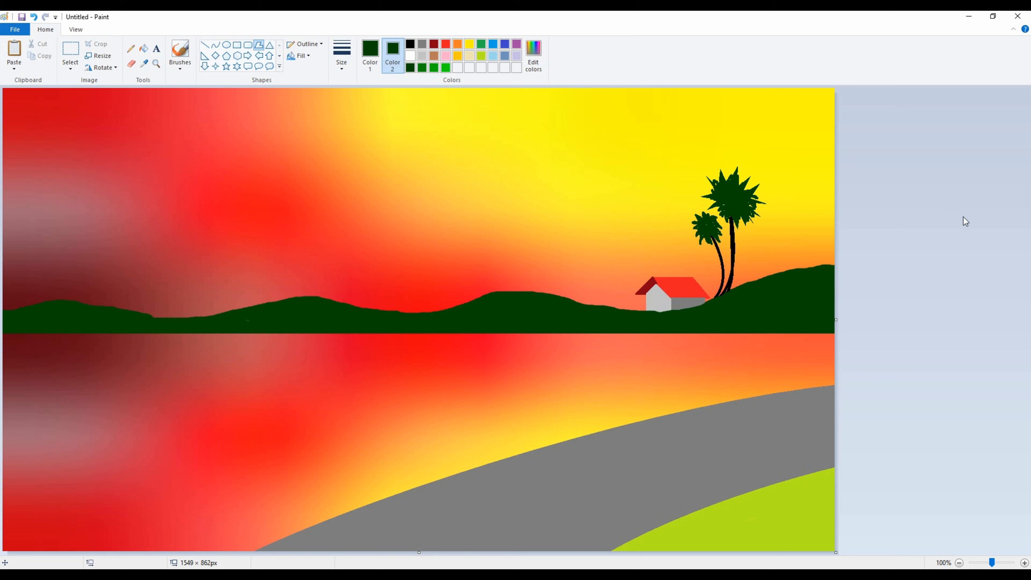
- Set the foreground color to black and the background color to white
{"action": "left_click", "coordinate": [370, 55]}
{"action": "left_click", "coordinate": [410, 44]}
{"action": "left_click", "coordinate": [392, 55]}
{"action": "left_click", "coordinate": [410, 56]}
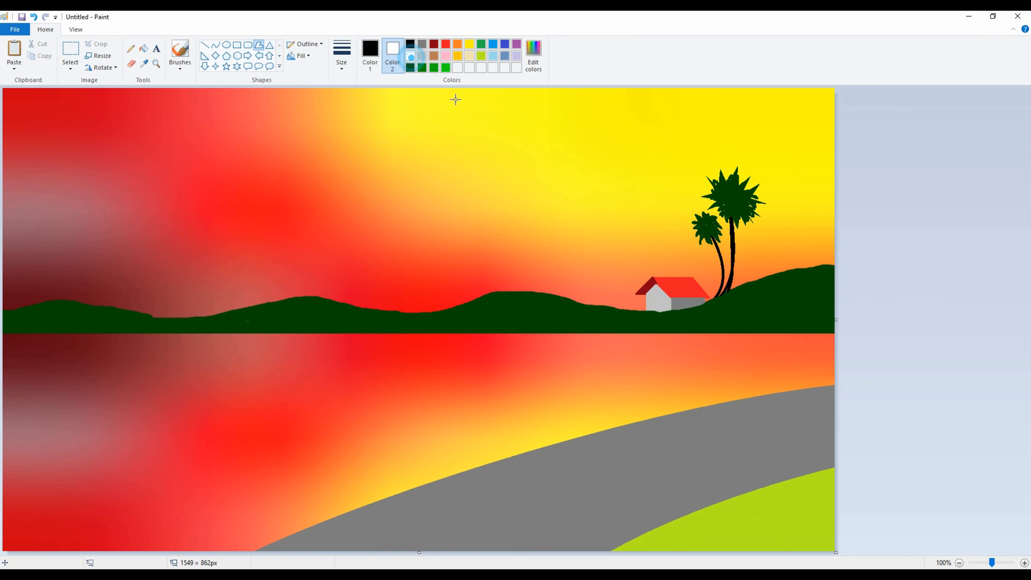
{"action": "left_click_drag", "start_coordinate": [829, 333], "coordinate": [276, 449]}
{"action": "double_click", "coordinate": [662, 376]}
{"action": "key", "text": "ctrl+z"}
- Draw a thick black curved handrail, about 987 × 211 px, above the road's far edge out to the canvas's right edge
{"action": "left_click", "coordinate": [216, 45]}
{"action": "left_click_drag", "start_coordinate": [829, 333], "coordinate": [305, 445]}
{"action": "left_click_drag", "start_coordinate": [528, 398], "coordinate": [592, 367]}
{"action": "key", "text": "ctrl+plus"}
{"action": "key", "text": "ctrl+plus"}
{"action": "key", "text": "ctrl+plus"}
{"action": "key", "text": "ctrl+plus"}
{"action": "key", "text": "ctrl+plus"}
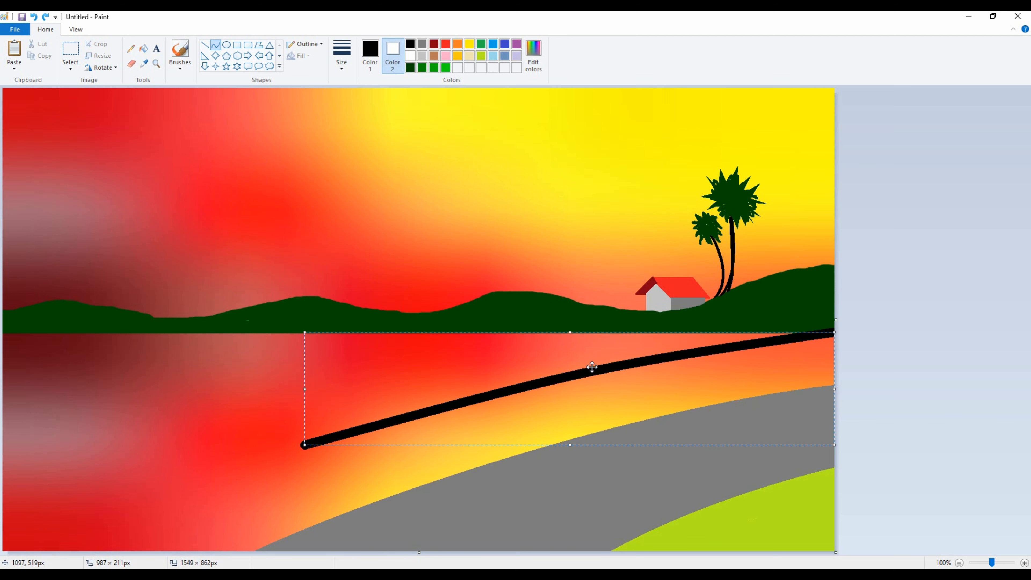
{"action": "key", "text": "Escape"}
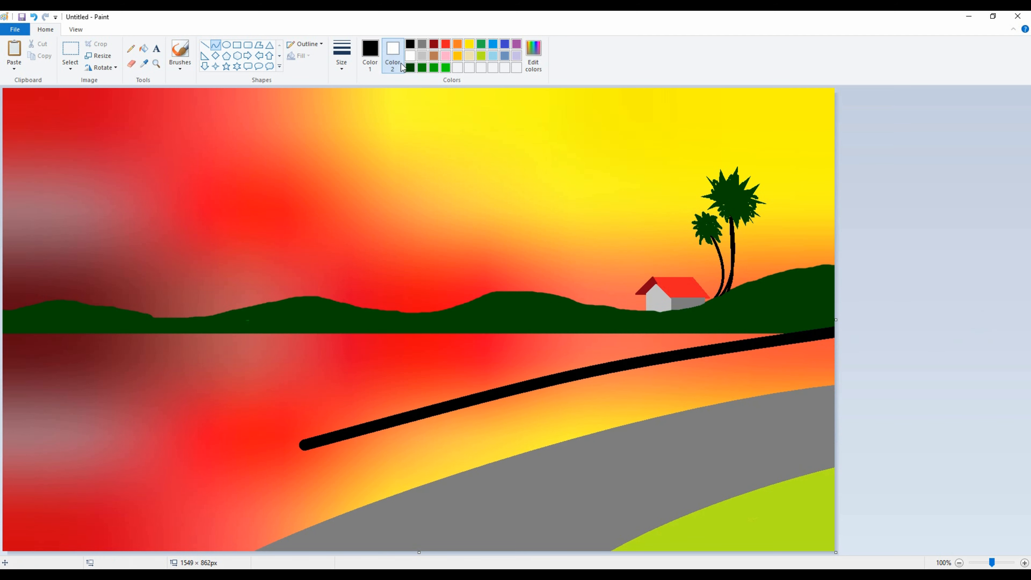
{"action": "mouse_move", "coordinate": [833, 413]}
{"action": "left_mouse_down"}
{"action": "mouse_move", "coordinate": [686, 459]}
{"action": "mouse_move", "coordinate": [531, 531]}
{"action": "mouse_move", "coordinate": [644, 460]}
{"action": "left_mouse_up"}
{"action": "left_click_drag", "start_coordinate": [588, 488], "coordinate": [563, 503]}
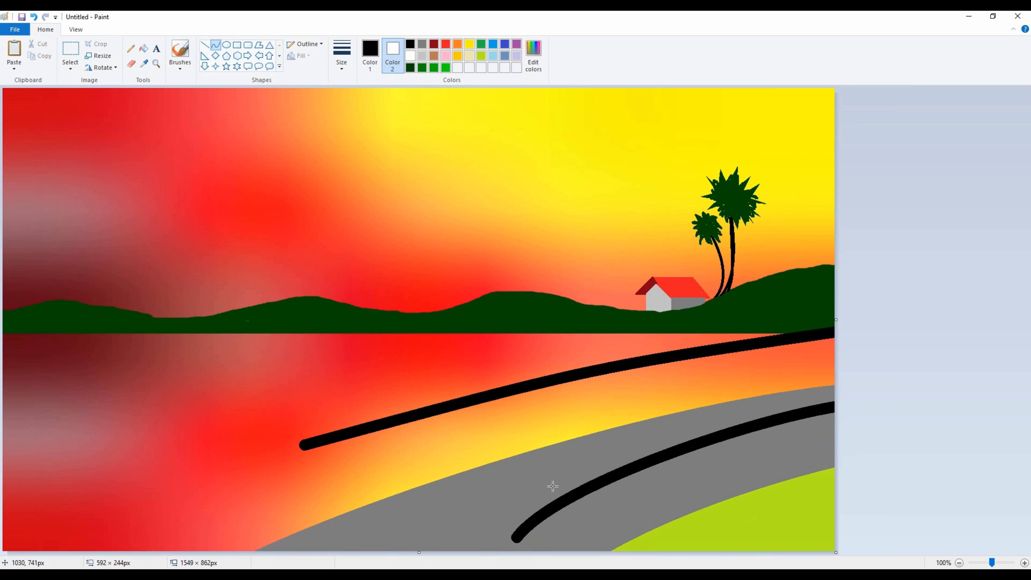
{"action": "key", "text": "ctrl+z"}
{"action": "left_click_drag", "start_coordinate": [499, 534], "coordinate": [847, 406]}
{"action": "left_click_drag", "start_coordinate": [692, 470], "coordinate": [925, 382]}
{"action": "left_click", "coordinate": [477, 404]}
{"action": "key", "text": "ctrl+z"}
- Draw a second thick black handrail curve, about 670 × 233 px, across the road and shift it slightly down and left
{"action": "left_click_drag", "start_coordinate": [833, 395], "coordinate": [475, 518]}
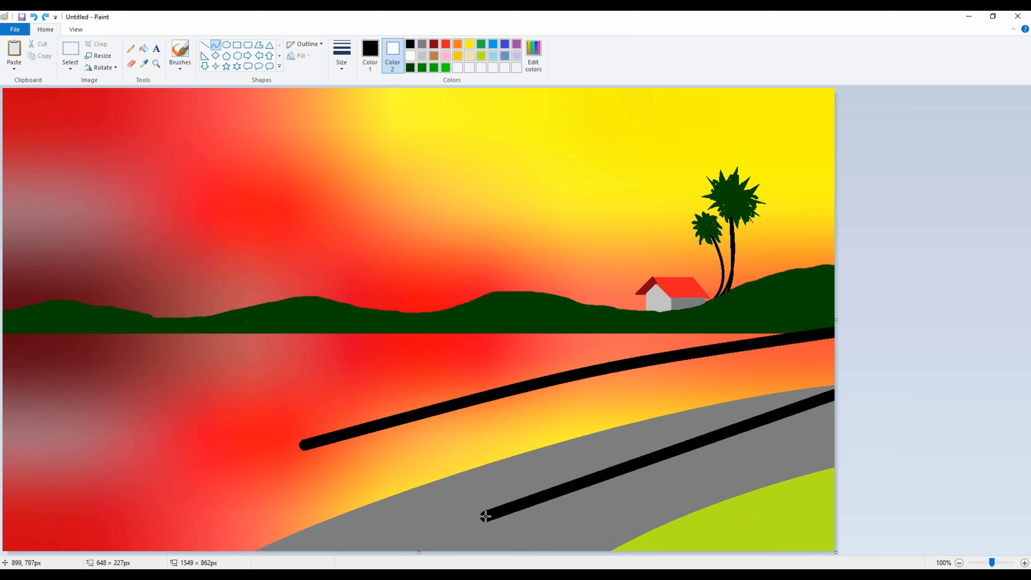
{"action": "mouse_move", "coordinate": [580, 486]}
{"action": "left_mouse_down"}
{"action": "mouse_move", "coordinate": [622, 454]}
{"action": "mouse_move", "coordinate": [575, 456]}
{"action": "left_mouse_up"}
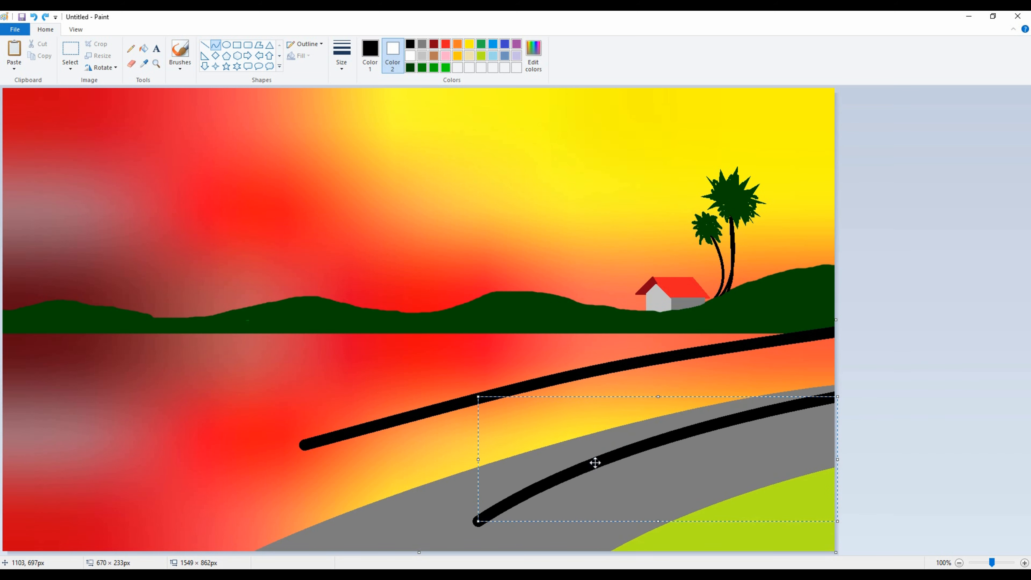
{"action": "left_click_drag", "start_coordinate": [473, 522], "coordinate": [454, 527]}
{"action": "left_click", "coordinate": [921, 405]}
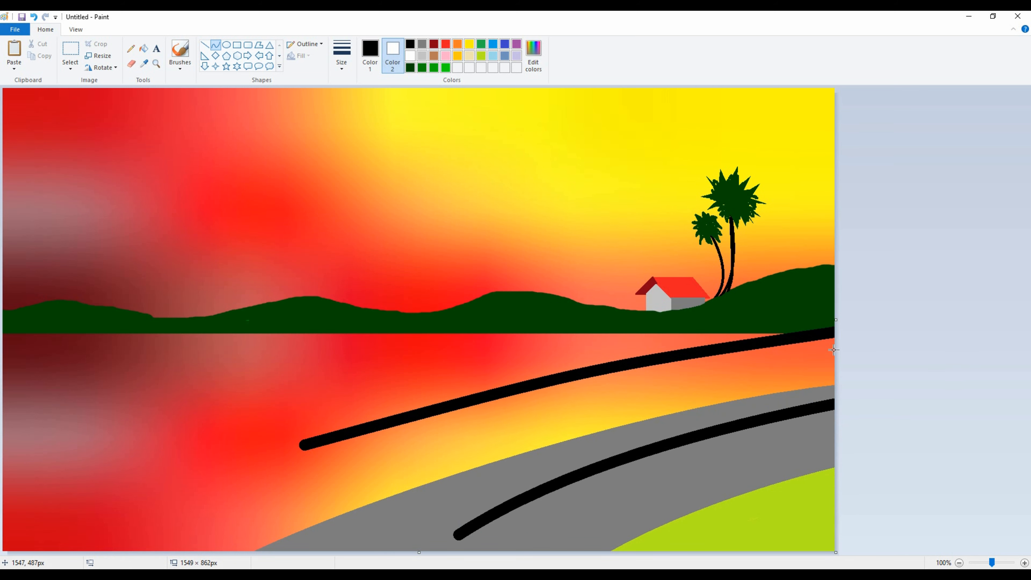
- Draw a thin black curved rail beneath each of the two thick handrails, the far one about 964 × 248 px
{"action": "left_click_drag", "start_coordinate": [834, 353], "coordinate": [317, 486]}
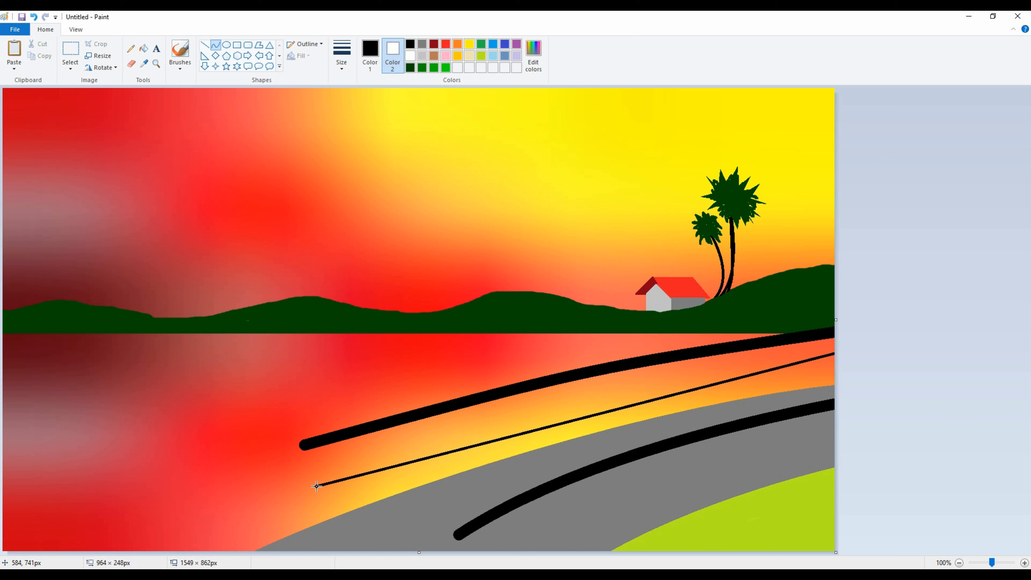
{"action": "left_click_drag", "start_coordinate": [507, 445], "coordinate": [467, 425]}
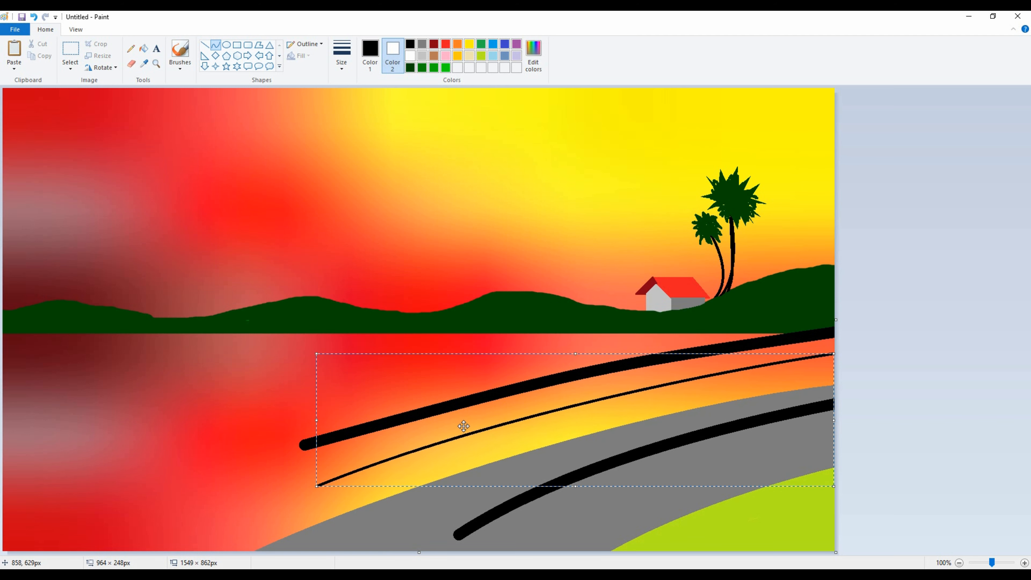
{"action": "left_click_drag", "start_coordinate": [837, 438], "coordinate": [505, 552]}
{"action": "left_click_drag", "start_coordinate": [609, 517], "coordinate": [592, 491]}
- Draw thick vertical black posts under the handrails, six on the far railing and four on the near one
{"action": "left_click", "coordinate": [205, 45]}
{"action": "left_click_drag", "start_coordinate": [326, 438], "coordinate": [353, 519]}
{"action": "key", "text": "ctrl+plus"}
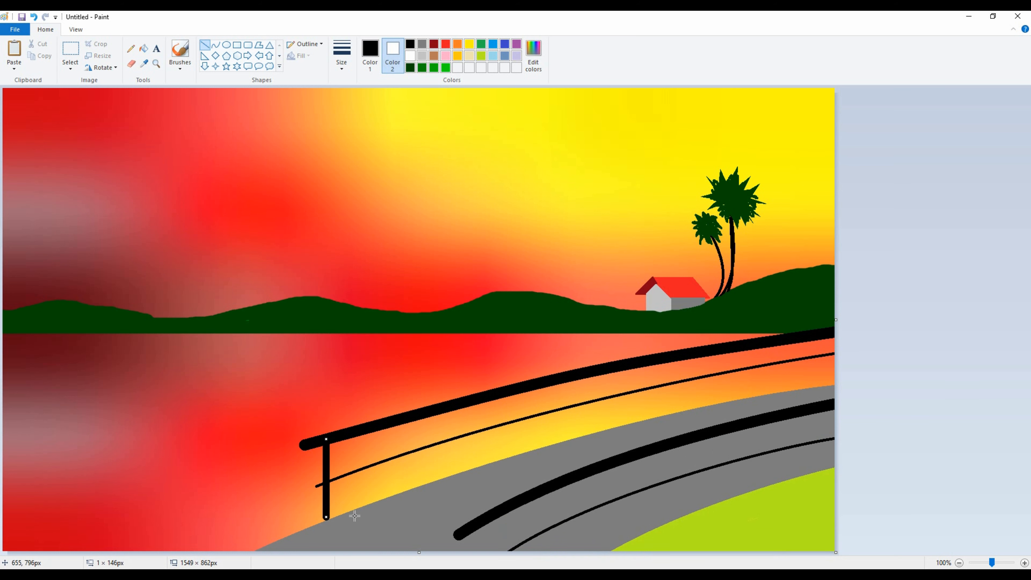
{"action": "left_click_drag", "start_coordinate": [441, 407], "coordinate": [439, 471]}
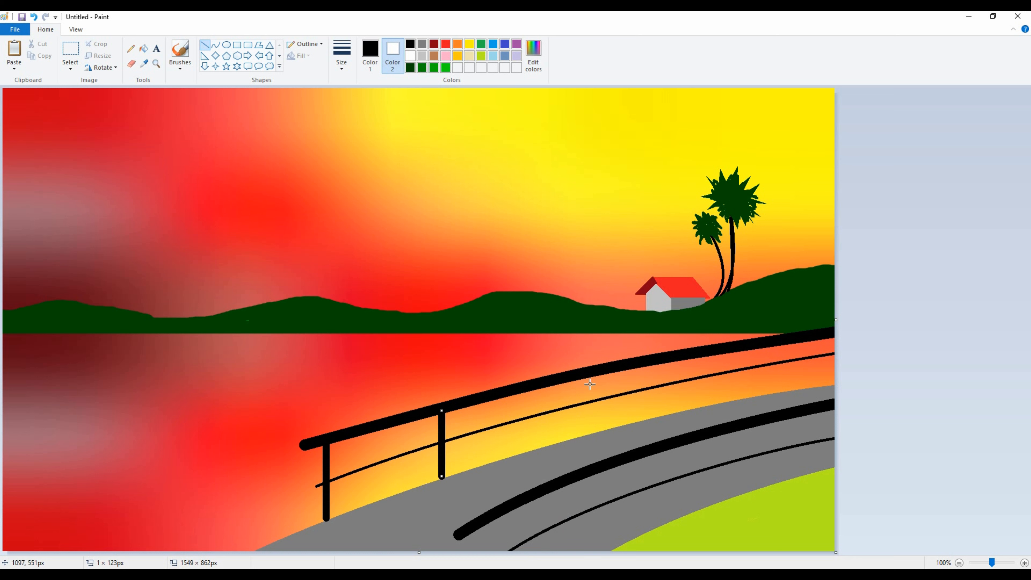
{"action": "left_click_drag", "start_coordinate": [547, 385], "coordinate": [547, 443]}
{"action": "left_click_drag", "start_coordinate": [643, 368], "coordinate": [644, 418]}
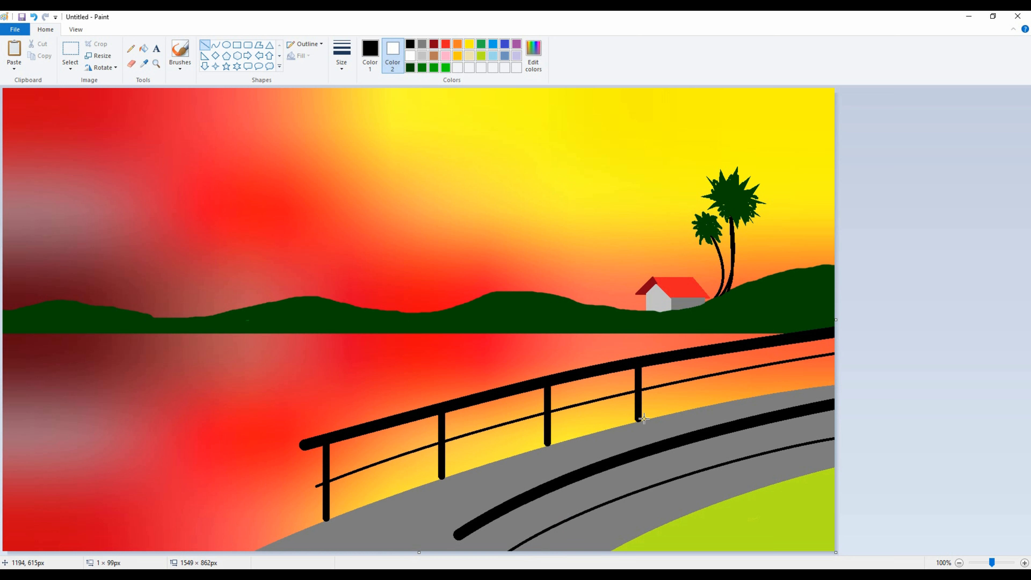
{"action": "left_click_drag", "start_coordinate": [727, 351], "coordinate": [728, 386]}
{"action": "mouse_move", "coordinate": [805, 341]}
{"action": "left_mouse_down"}
{"action": "mouse_move", "coordinate": [805, 386]}
{"action": "mouse_move", "coordinate": [783, 418]}
{"action": "mouse_move", "coordinate": [784, 478]}
{"action": "left_mouse_up"}
{"action": "left_click", "coordinate": [943, 404]}
{"action": "left_click_drag", "start_coordinate": [692, 436], "coordinate": [702, 510]}
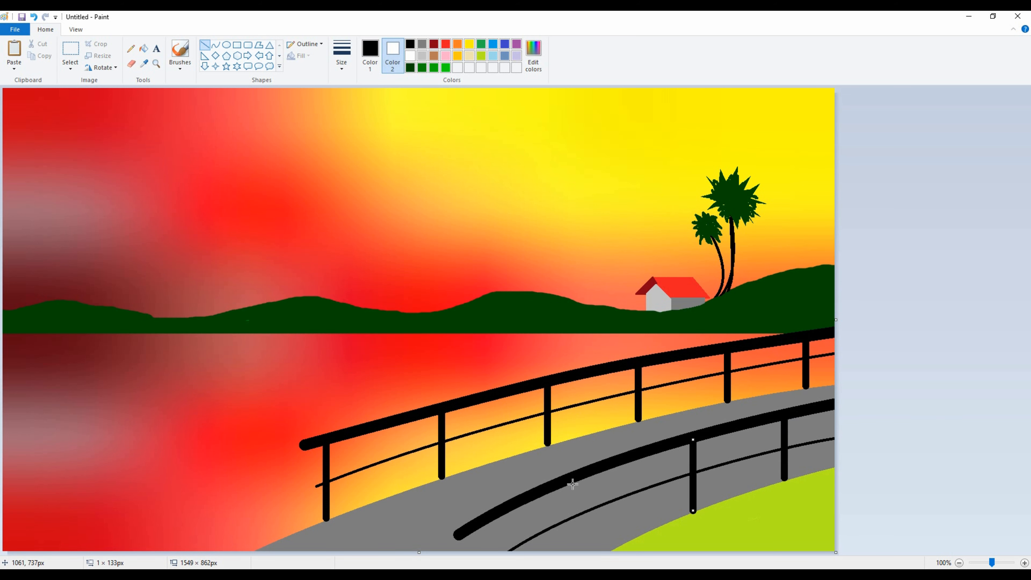
{"action": "left_click_drag", "start_coordinate": [581, 476], "coordinate": [598, 551]}
{"action": "left_click_drag", "start_coordinate": [475, 526], "coordinate": [475, 572]}
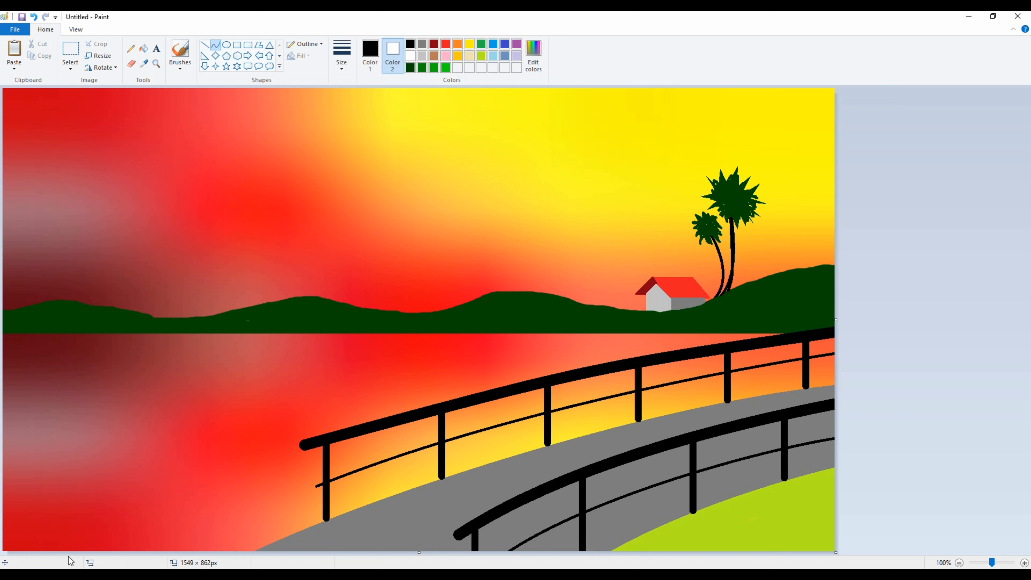
- Draw a very thick black curved tree trunk, about 213 × 866 px, from bottom to top near the canvas's left edge
{"action": "mouse_move", "coordinate": [68, 556]}
{"action": "left_mouse_down"}
{"action": "mouse_move", "coordinate": [81, 203]}
{"action": "mouse_move", "coordinate": [139, 89]}
{"action": "left_mouse_up"}
{"action": "mouse_move", "coordinate": [75, 522]}
{"action": "left_mouse_down"}
{"action": "mouse_move", "coordinate": [42, 460]}
{"action": "mouse_move", "coordinate": [35, 187]}
{"action": "mouse_move", "coordinate": [23, 162]}
{"action": "left_mouse_up"}
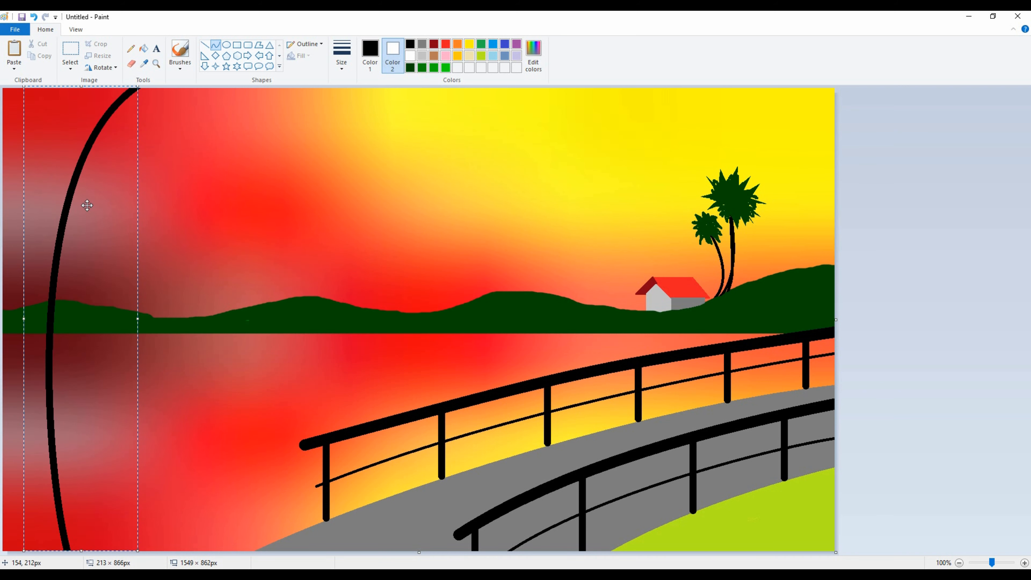
{"action": "key", "text": "ctrl+plus"}
{"action": "key", "text": "ctrl+plus"}
{"action": "key", "text": "ctrl+plus"}
{"action": "key", "text": "ctrl+plus"}
{"action": "key", "text": "ctrl+plus"}
{"action": "key", "text": "ctrl+plus"}
{"action": "key", "text": "ctrl+plus"}
{"action": "key", "text": "ctrl+plus"}
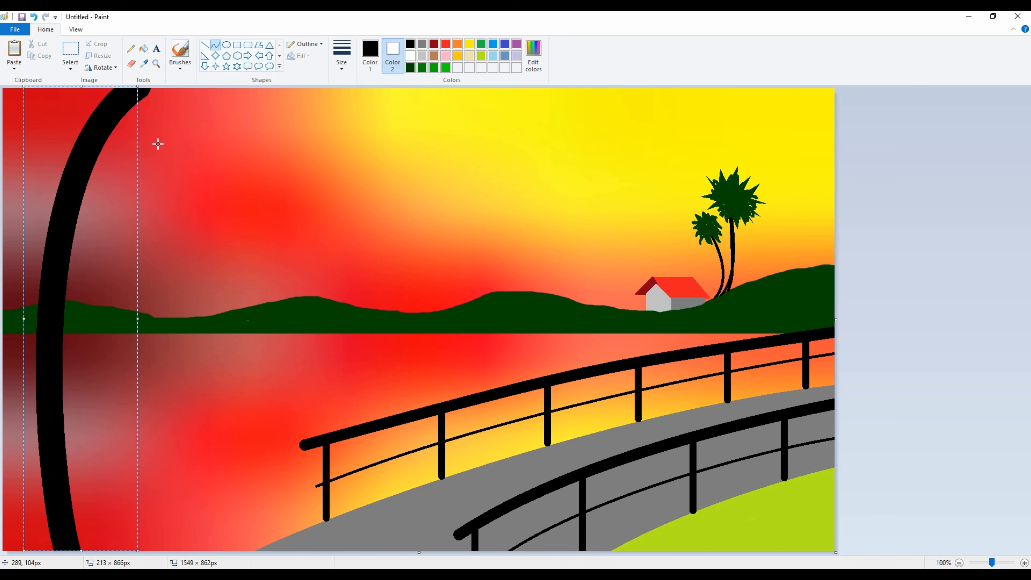
{"action": "left_click", "coordinate": [151, 100]}
{"action": "mouse_move", "coordinate": [121, 122]}
{"action": "left_mouse_down"}
{"action": "mouse_move", "coordinate": [118, 551]}
{"action": "mouse_move", "coordinate": [100, 551]}
{"action": "left_mouse_up"}
{"action": "mouse_move", "coordinate": [110, 396]}
{"action": "left_mouse_down"}
{"action": "mouse_move", "coordinate": [51, 306]}
{"action": "mouse_move", "coordinate": [58, 495]}
{"action": "left_mouse_up"}
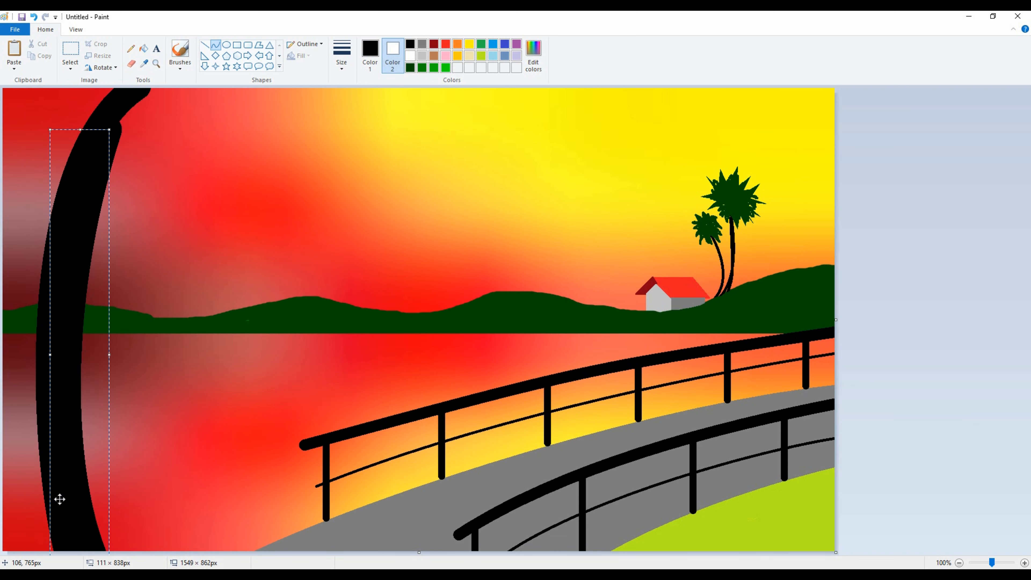
{"action": "left_click_drag", "start_coordinate": [69, 450], "coordinate": [57, 470]}
{"action": "key", "text": "ctrl+z"}
- Draw another thick black curve along the trunk's right side that flares outward at the base
{"action": "mouse_move", "coordinate": [86, 173]}
{"action": "left_mouse_down"}
{"action": "mouse_move", "coordinate": [86, 548]}
{"action": "mouse_move", "coordinate": [111, 574]}
{"action": "left_mouse_up"}
{"action": "left_click_drag", "start_coordinate": [85, 324], "coordinate": [45, 477]}
{"action": "left_click", "coordinate": [141, 539]}
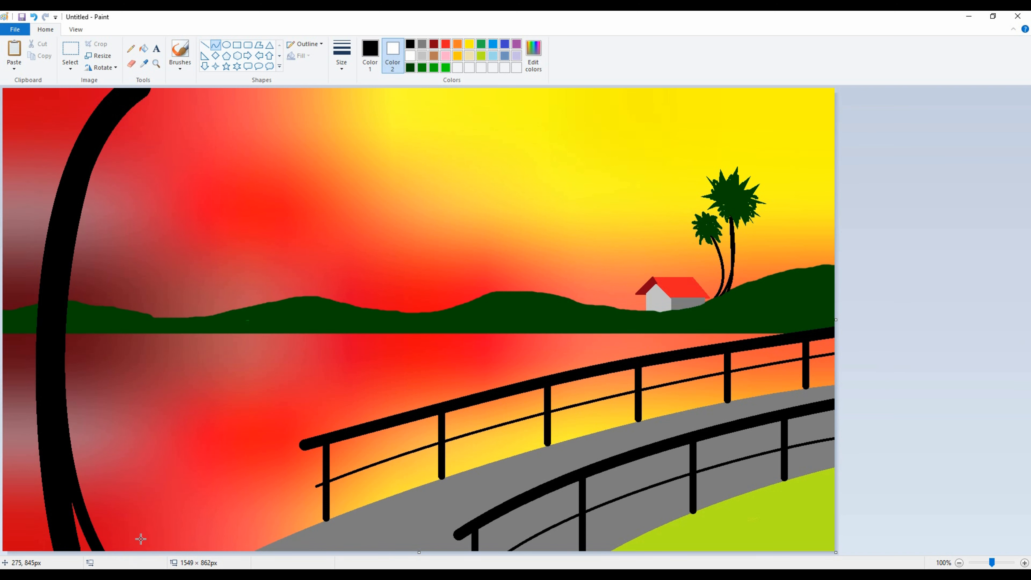
- Draw a curved black branch, about 84 × 230 px, from the trunk up to the canvas's left edge
{"action": "mouse_move", "coordinate": [41, 293]}
{"action": "left_mouse_down"}
{"action": "mouse_move", "coordinate": [35, 179]}
{"action": "mouse_move", "coordinate": [1, 180]}
{"action": "left_mouse_up"}
{"action": "left_click_drag", "start_coordinate": [23, 259], "coordinate": [38, 223]}
{"action": "left_click_drag", "start_coordinate": [4, 184], "coordinate": [0, 176]}
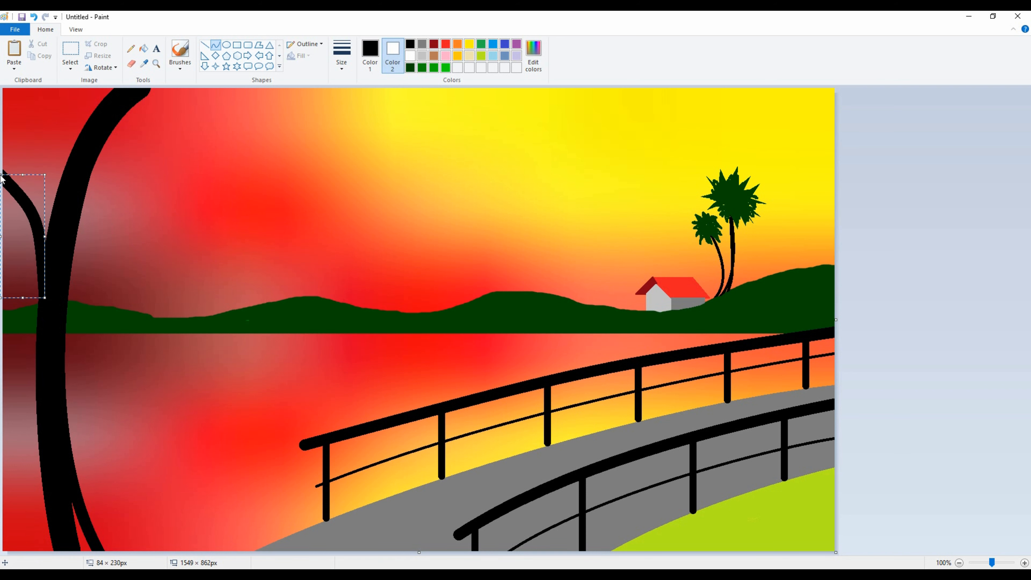
{"action": "left_click", "coordinate": [85, 197]}
- Draw a slightly curved thick black branch, about 93 × 179 px, from the trunk's fork up to the canvas's top edge
{"action": "left_click_drag", "start_coordinate": [68, 178], "coordinate": [19, 80]}
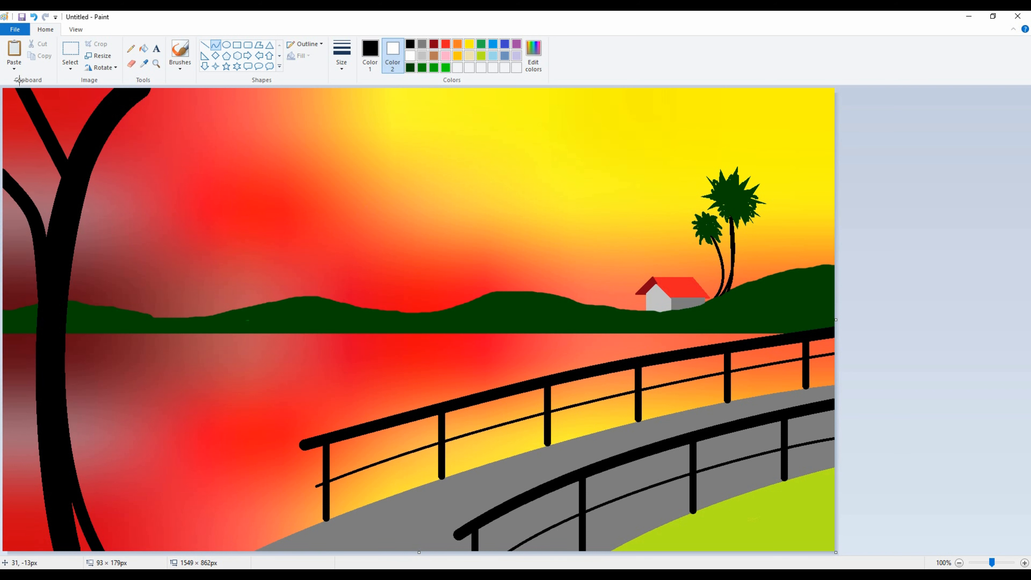
{"action": "mouse_move", "coordinate": [61, 147]}
{"action": "left_mouse_down"}
{"action": "mouse_move", "coordinate": [73, 153]}
{"action": "mouse_move", "coordinate": [65, 161]}
{"action": "left_mouse_up"}
{"action": "left_click_drag", "start_coordinate": [78, 232], "coordinate": [228, 91]}
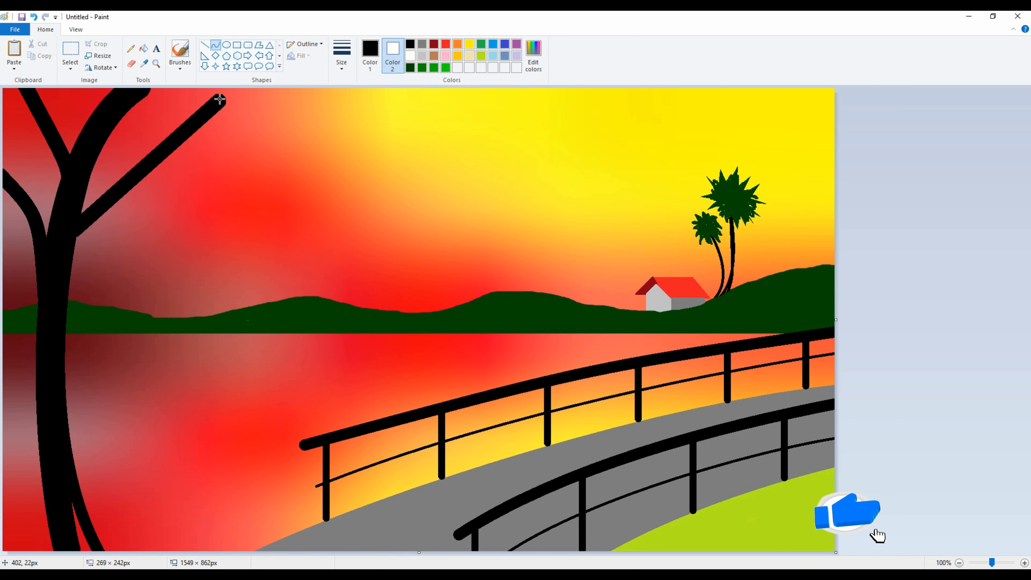
{"action": "left_click_drag", "start_coordinate": [176, 130], "coordinate": [154, 82]}
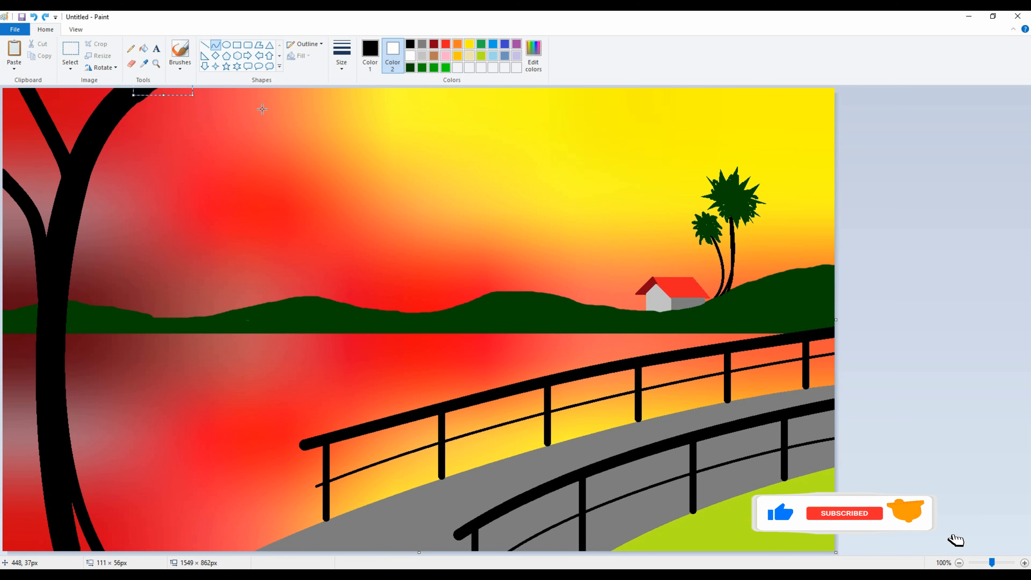
{"action": "mouse_move", "coordinate": [65, 356]}
{"action": "left_mouse_down"}
{"action": "mouse_move", "coordinate": [288, 182]}
{"action": "mouse_move", "coordinate": [173, 189]}
{"action": "mouse_move", "coordinate": [110, 131]}
{"action": "mouse_move", "coordinate": [185, 137]}
{"action": "left_mouse_up"}
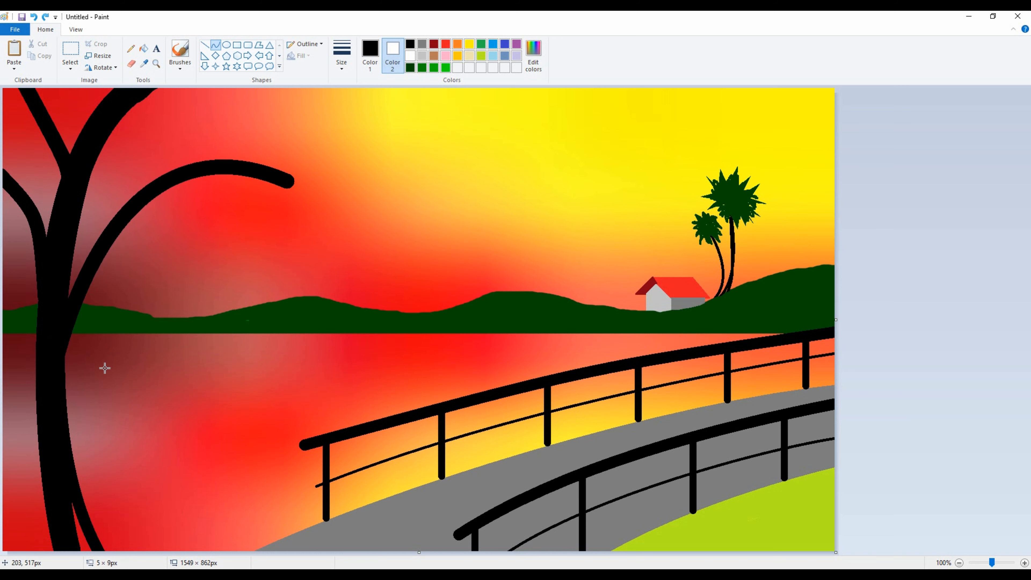
{"action": "key", "text": "ctrl+z"}
- Draw a thick wavy black branch from the trunk's right side up to the canvas's top edge
{"action": "left_click_drag", "start_coordinate": [53, 332], "coordinate": [253, 197]}
{"action": "left_click_drag", "start_coordinate": [220, 235], "coordinate": [164, 218]}
{"action": "left_click", "coordinate": [61, 374]}
{"action": "left_click_drag", "start_coordinate": [386, 158], "coordinate": [63, 327]}
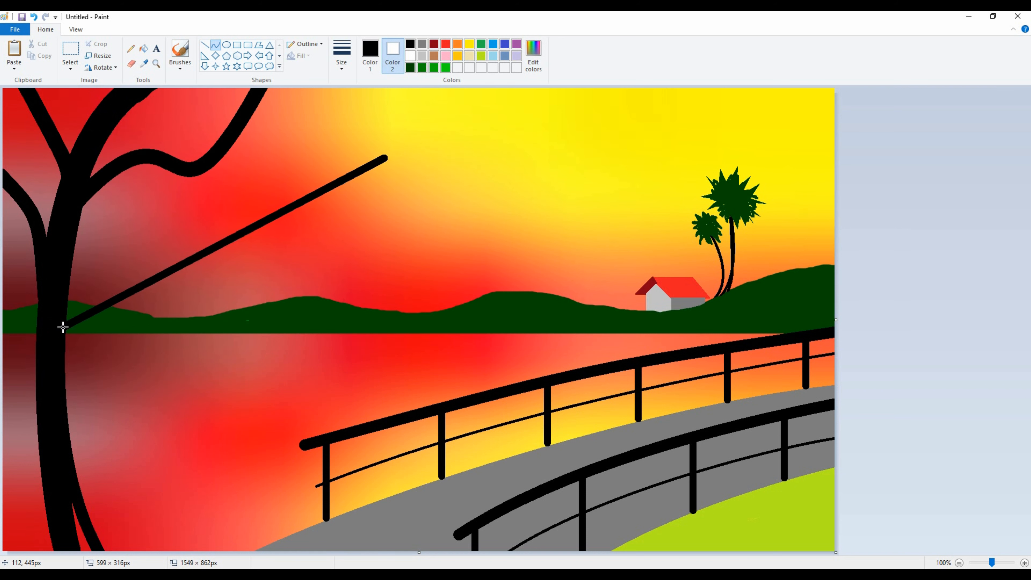
{"action": "left_click_drag", "start_coordinate": [327, 203], "coordinate": [256, 281]}
{"action": "key", "text": "ctrl+z"}
- Draw a long, thinner black branch in two joined curves from the middle of the trunk to the canvas's top edge
{"action": "left_click_drag", "start_coordinate": [54, 346], "coordinate": [280, 190]}
{"action": "mouse_move", "coordinate": [202, 242]}
{"action": "left_mouse_down"}
{"action": "mouse_move", "coordinate": [96, 238]}
{"action": "mouse_move", "coordinate": [237, 270]}
{"action": "mouse_move", "coordinate": [164, 283]}
{"action": "left_mouse_up"}
{"action": "left_click", "coordinate": [310, 250]}
{"action": "left_click_drag", "start_coordinate": [276, 191], "coordinate": [382, 87]}
{"action": "mouse_move", "coordinate": [323, 145]}
{"action": "left_mouse_down"}
{"action": "mouse_move", "coordinate": [299, 177]}
{"action": "mouse_move", "coordinate": [337, 94]}
{"action": "mouse_move", "coordinate": [302, 77]}
{"action": "mouse_move", "coordinate": [313, 87]}
{"action": "left_mouse_up"}
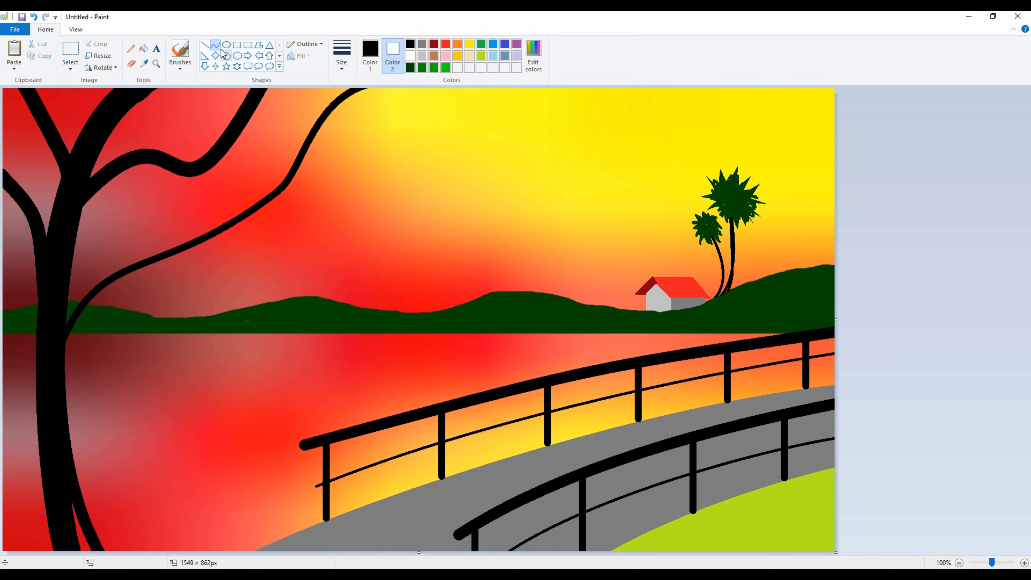
- Draw five thin black twigs with the Pencil, three on the long thin branch and two on the thick wavy branch
{"action": "left_click", "coordinate": [130, 48]}
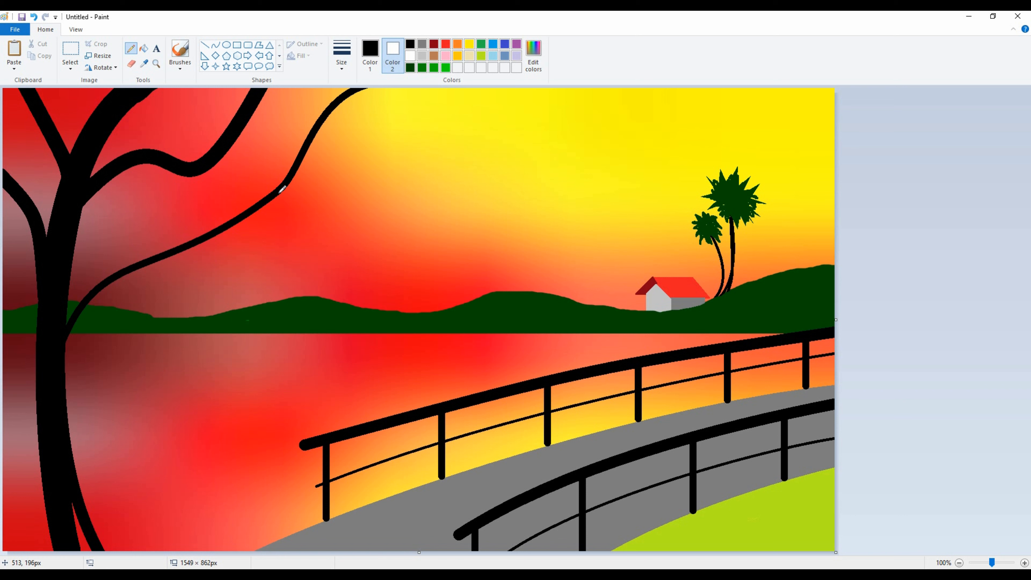
{"action": "left_click_drag", "start_coordinate": [222, 223], "coordinate": [262, 132]}
{"action": "left_click_drag", "start_coordinate": [289, 179], "coordinate": [396, 151]}
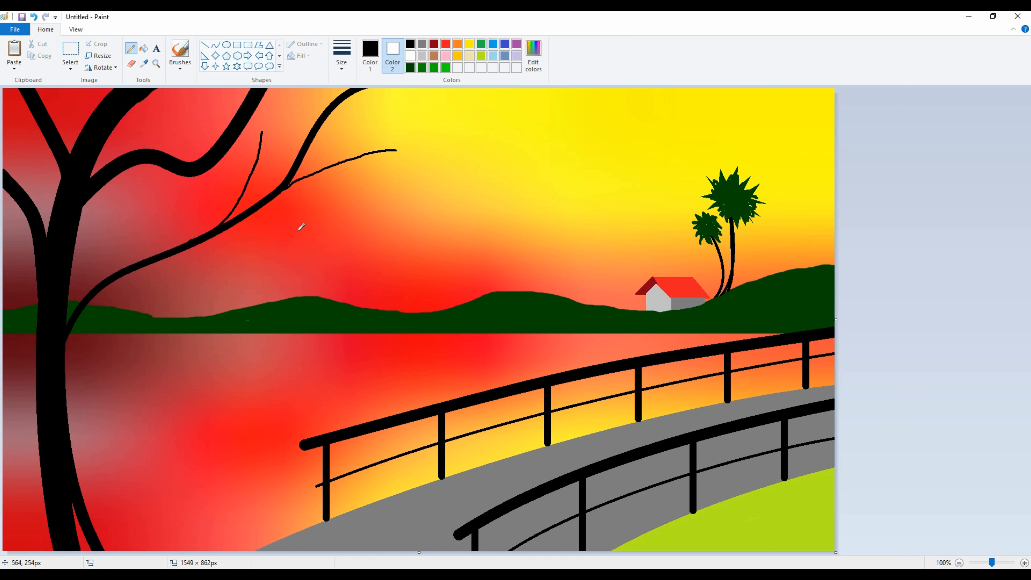
{"action": "left_click_drag", "start_coordinate": [140, 265], "coordinate": [292, 263]}
{"action": "mouse_move", "coordinate": [178, 160]}
{"action": "left_mouse_down"}
{"action": "mouse_move", "coordinate": [217, 127]}
{"action": "mouse_move", "coordinate": [171, 142]}
{"action": "mouse_move", "coordinate": [213, 87]}
{"action": "left_mouse_up"}
{"action": "key", "text": "ctrl+z"}
{"action": "left_click_drag", "start_coordinate": [248, 123], "coordinate": [310, 88]}
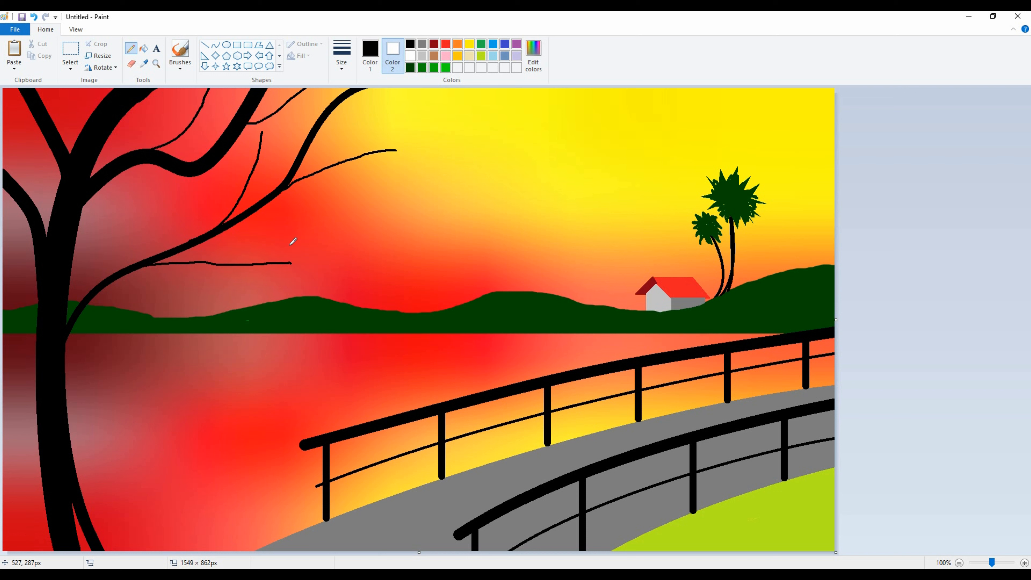
- Define a very dark green custom color as Color 2
{"action": "left_click", "coordinate": [533, 56]}
{"action": "left_click", "coordinate": [632, 318]}
{"action": "left_click", "coordinate": [416, 365]}
- Draw filled pointed leaves at the tip and along both sides of the lowest twig
{"action": "left_click_drag", "start_coordinate": [283, 265], "coordinate": [292, 266]}
{"action": "key", "text": "ctrl+z"}
{"action": "mouse_move", "coordinate": [283, 263]}
{"action": "left_mouse_down"}
{"action": "mouse_move", "coordinate": [311, 265]}
{"action": "mouse_move", "coordinate": [285, 243]}
{"action": "mouse_move", "coordinate": [263, 269]}
{"action": "mouse_move", "coordinate": [284, 278]}
{"action": "mouse_move", "coordinate": [276, 261]}
{"action": "left_mouse_up"}
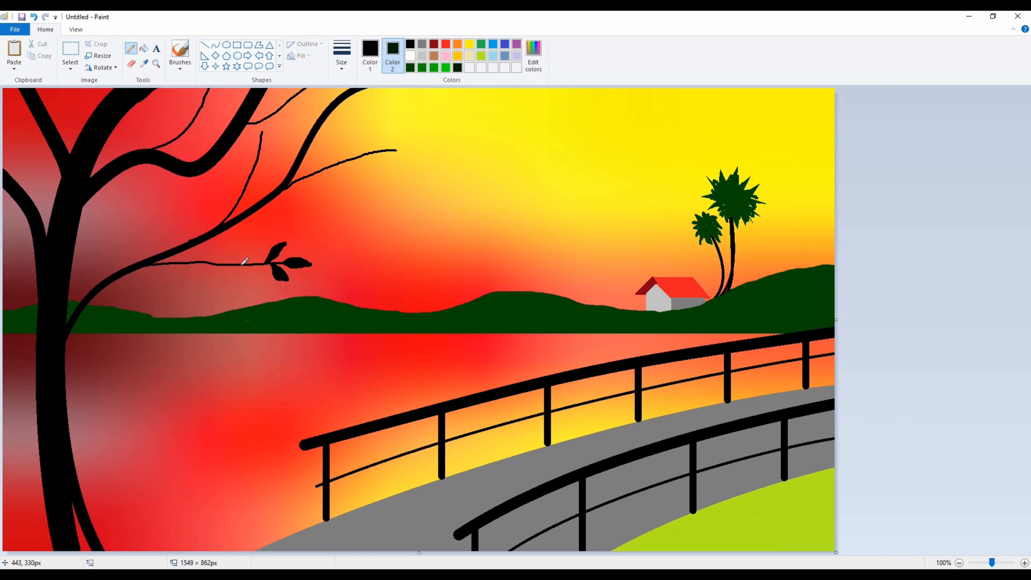
{"action": "mouse_move", "coordinate": [252, 265]}
{"action": "left_mouse_down"}
{"action": "mouse_move", "coordinate": [266, 282]}
{"action": "mouse_move", "coordinate": [224, 248]}
{"action": "mouse_move", "coordinate": [234, 276]}
{"action": "mouse_move", "coordinate": [228, 262]}
{"action": "left_mouse_up"}
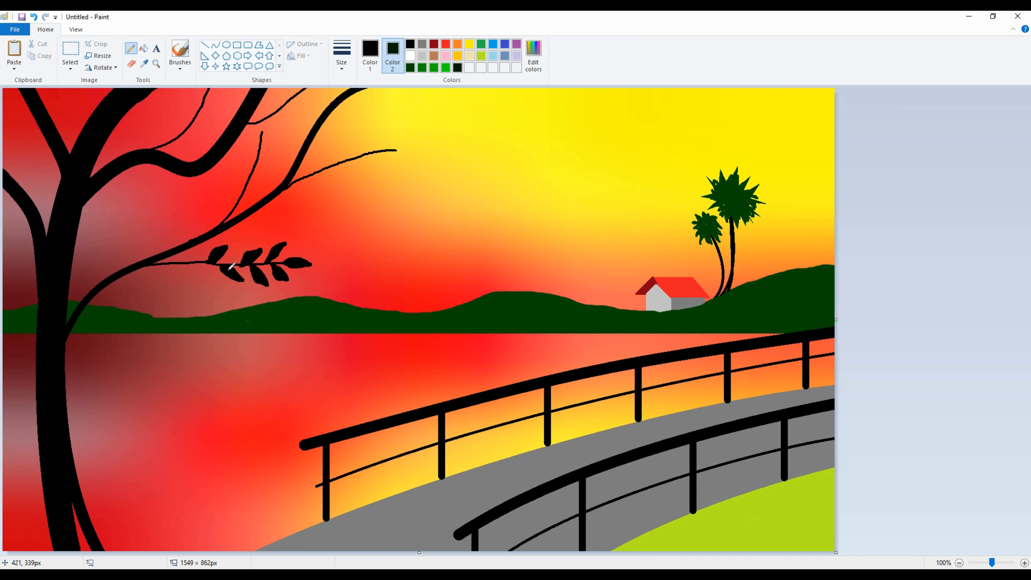
- Draw pointed leaves along the other four twigs and a hanging leaf cluster at the canvas's top edge beside the long branch
{"action": "mouse_move", "coordinate": [262, 139]}
{"action": "left_mouse_down"}
{"action": "mouse_move", "coordinate": [249, 177]}
{"action": "mouse_move", "coordinate": [245, 158]}
{"action": "mouse_move", "coordinate": [251, 171]}
{"action": "mouse_move", "coordinate": [269, 160]}
{"action": "mouse_move", "coordinate": [243, 192]}
{"action": "mouse_move", "coordinate": [237, 176]}
{"action": "mouse_move", "coordinate": [244, 187]}
{"action": "mouse_move", "coordinate": [269, 178]}
{"action": "left_mouse_up"}
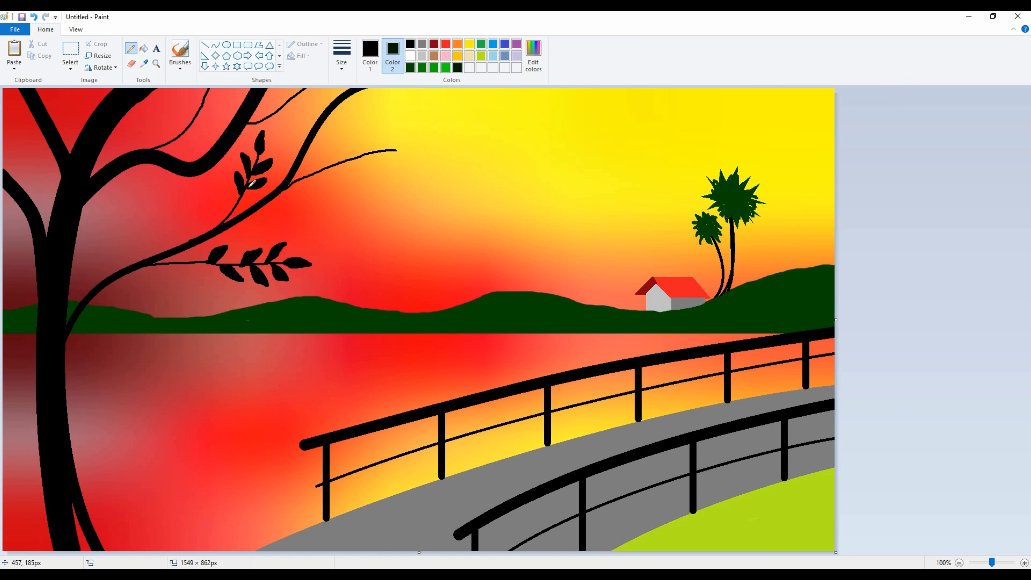
{"action": "mouse_move", "coordinate": [393, 149]}
{"action": "left_mouse_down"}
{"action": "mouse_move", "coordinate": [384, 150]}
{"action": "mouse_move", "coordinate": [409, 143]}
{"action": "mouse_move", "coordinate": [373, 138]}
{"action": "mouse_move", "coordinate": [364, 155]}
{"action": "mouse_move", "coordinate": [381, 164]}
{"action": "mouse_move", "coordinate": [343, 159]}
{"action": "mouse_move", "coordinate": [352, 139]}
{"action": "mouse_move", "coordinate": [345, 158]}
{"action": "mouse_move", "coordinate": [363, 164]}
{"action": "mouse_move", "coordinate": [359, 173]}
{"action": "mouse_move", "coordinate": [339, 167]}
{"action": "mouse_move", "coordinate": [329, 145]}
{"action": "mouse_move", "coordinate": [327, 168]}
{"action": "mouse_move", "coordinate": [345, 159]}
{"action": "mouse_move", "coordinate": [352, 175]}
{"action": "mouse_move", "coordinate": [315, 150]}
{"action": "mouse_move", "coordinate": [330, 179]}
{"action": "mouse_move", "coordinate": [317, 176]}
{"action": "left_mouse_up"}
{"action": "mouse_move", "coordinate": [294, 96]}
{"action": "left_mouse_down"}
{"action": "mouse_move", "coordinate": [280, 92]}
{"action": "mouse_move", "coordinate": [267, 118]}
{"action": "mouse_move", "coordinate": [286, 121]}
{"action": "mouse_move", "coordinate": [296, 105]}
{"action": "mouse_move", "coordinate": [286, 106]}
{"action": "left_mouse_up"}
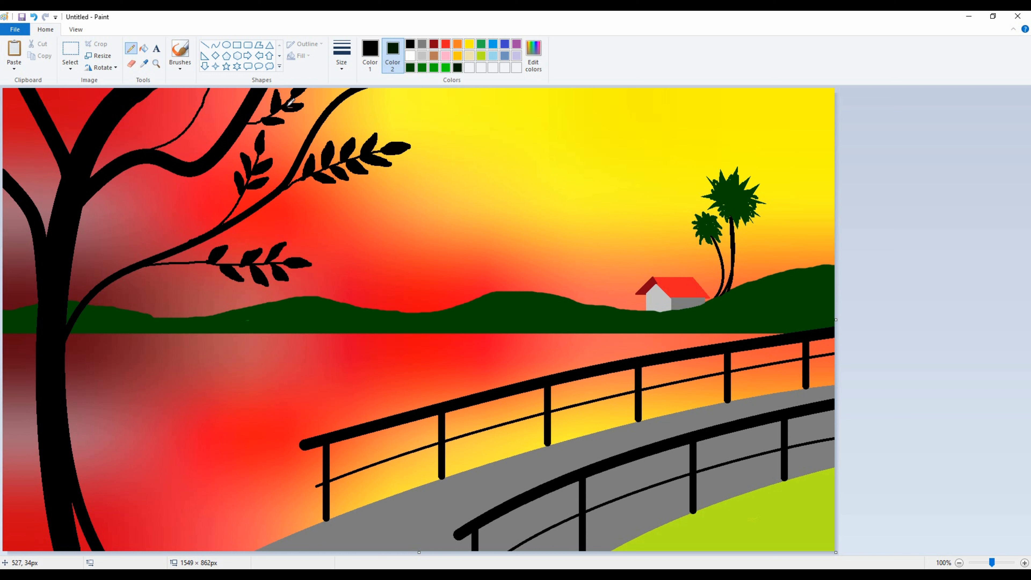
{"action": "mouse_move", "coordinate": [206, 98]}
{"action": "left_mouse_down"}
{"action": "mouse_move", "coordinate": [194, 119]}
{"action": "mouse_move", "coordinate": [193, 99]}
{"action": "mouse_move", "coordinate": [195, 112]}
{"action": "mouse_move", "coordinate": [215, 100]}
{"action": "mouse_move", "coordinate": [184, 130]}
{"action": "mouse_move", "coordinate": [183, 117]}
{"action": "mouse_move", "coordinate": [181, 131]}
{"action": "mouse_move", "coordinate": [208, 120]}
{"action": "mouse_move", "coordinate": [170, 142]}
{"action": "mouse_move", "coordinate": [168, 128]}
{"action": "mouse_move", "coordinate": [167, 140]}
{"action": "mouse_move", "coordinate": [193, 138]}
{"action": "mouse_move", "coordinate": [153, 134]}
{"action": "left_mouse_up"}
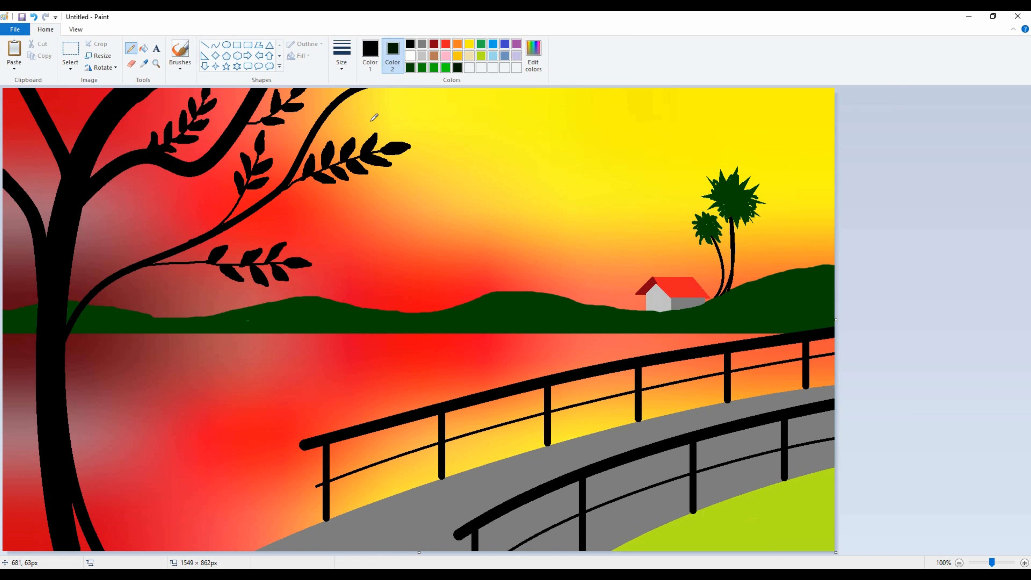
{"action": "mouse_move", "coordinate": [409, 86]}
{"action": "left_mouse_down"}
{"action": "mouse_move", "coordinate": [433, 92]}
{"action": "mouse_move", "coordinate": [422, 92]}
{"action": "mouse_move", "coordinate": [429, 102]}
{"action": "mouse_move", "coordinate": [426, 93]}
{"action": "mouse_move", "coordinate": [414, 112]}
{"action": "mouse_move", "coordinate": [414, 97]}
{"action": "mouse_move", "coordinate": [438, 109]}
{"action": "mouse_move", "coordinate": [420, 118]}
{"action": "mouse_move", "coordinate": [438, 91]}
{"action": "mouse_move", "coordinate": [447, 98]}
{"action": "mouse_move", "coordinate": [438, 87]}
{"action": "mouse_move", "coordinate": [435, 120]}
{"action": "left_mouse_up"}
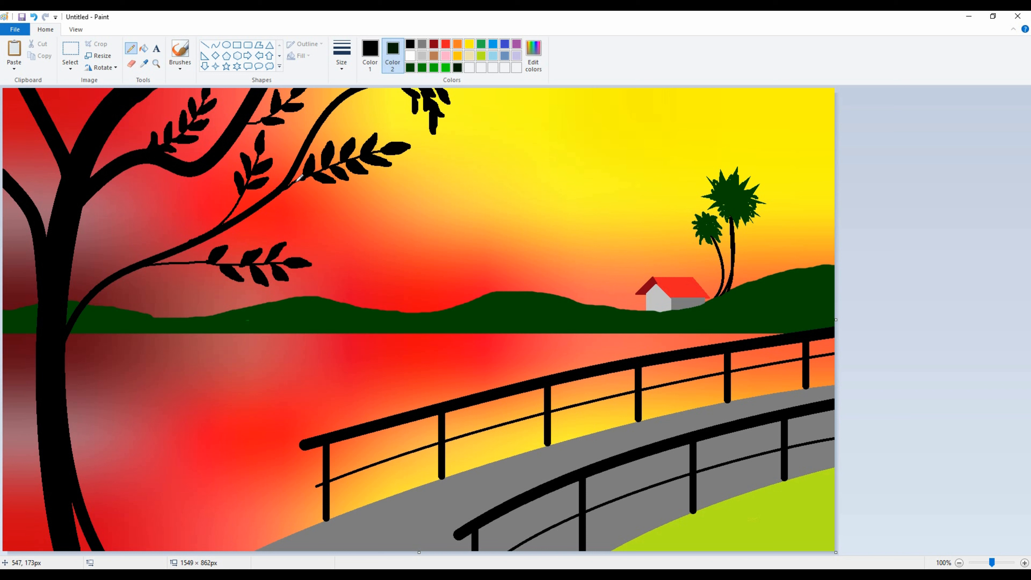
- Paint the gap at the trunk's base black and draw a long wavy black twig from the long branch toward the yellow sky
{"action": "left_click", "coordinate": [369, 55]}
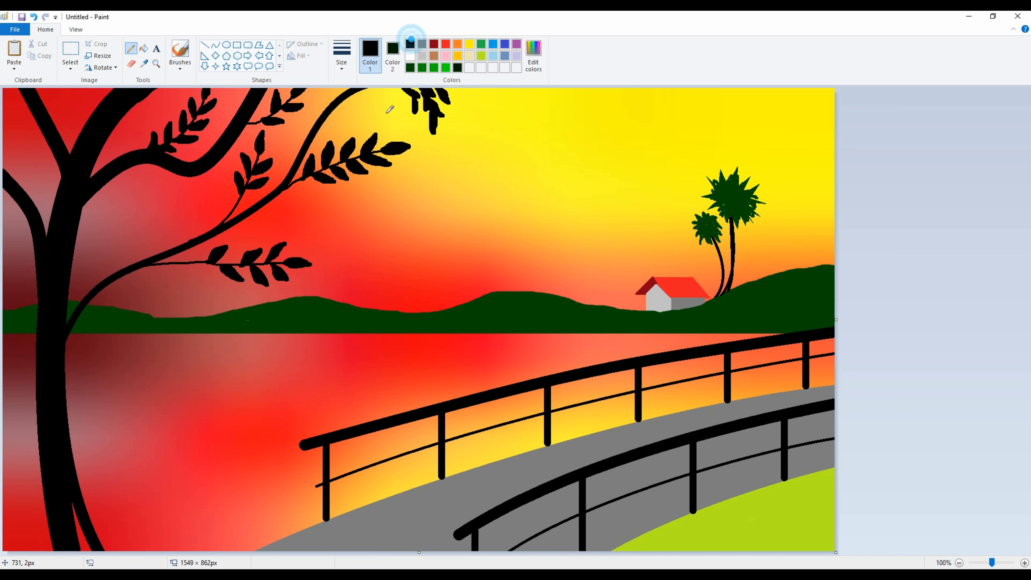
{"action": "left_click_drag", "start_coordinate": [81, 531], "coordinate": [95, 551]}
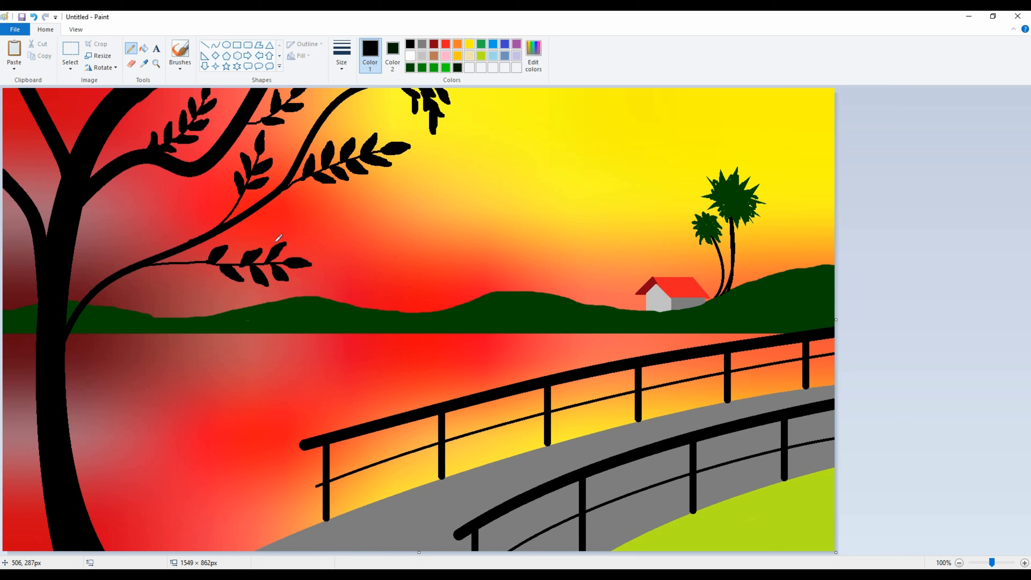
{"action": "mouse_move", "coordinate": [256, 210]}
{"action": "left_mouse_down"}
{"action": "mouse_move", "coordinate": [347, 221]}
{"action": "mouse_move", "coordinate": [498, 199]}
{"action": "left_mouse_up"}
{"action": "left_click", "coordinate": [458, 67]}
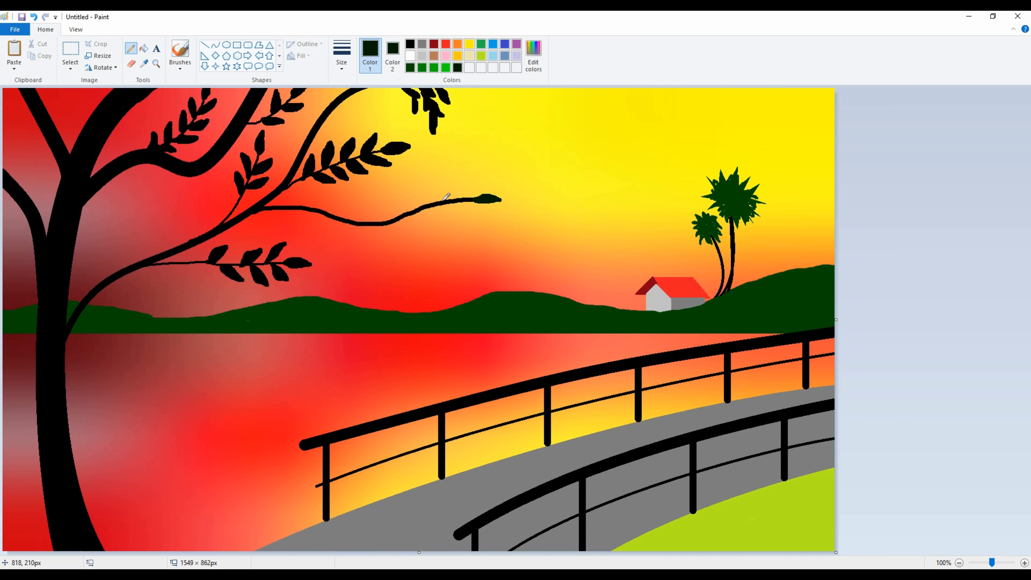
{"action": "key", "text": "ctrl+z"}
{"action": "key", "text": "ctrl+z"}
{"action": "key", "text": "ctrl+z"}
{"action": "key", "text": "ctrl+z"}
{"action": "left_click", "coordinate": [410, 44]}
- Draw two thin black side twigs off the long wavy twig and add black leaves along them and the twig's end
{"action": "left_click_drag", "start_coordinate": [349, 219], "coordinate": [408, 179]}
{"action": "mouse_move", "coordinate": [402, 216]}
{"action": "left_mouse_down"}
{"action": "mouse_move", "coordinate": [464, 231]}
{"action": "mouse_move", "coordinate": [499, 256]}
{"action": "left_mouse_up"}
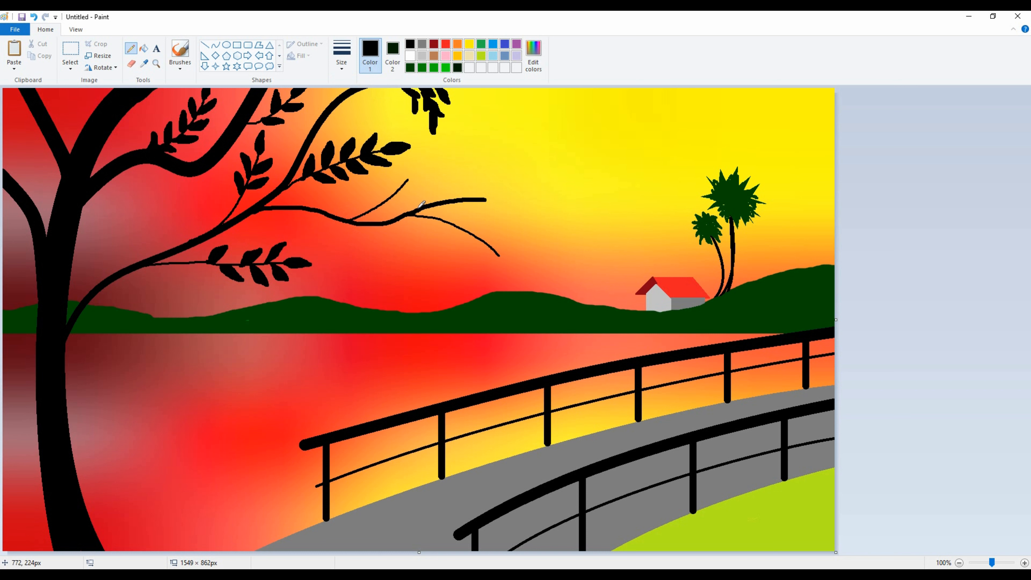
{"action": "mouse_move", "coordinate": [407, 181]}
{"action": "left_mouse_down"}
{"action": "mouse_move", "coordinate": [385, 191]}
{"action": "mouse_move", "coordinate": [409, 198]}
{"action": "mouse_move", "coordinate": [373, 196]}
{"action": "mouse_move", "coordinate": [368, 205]}
{"action": "mouse_move", "coordinate": [382, 203]}
{"action": "left_mouse_up"}
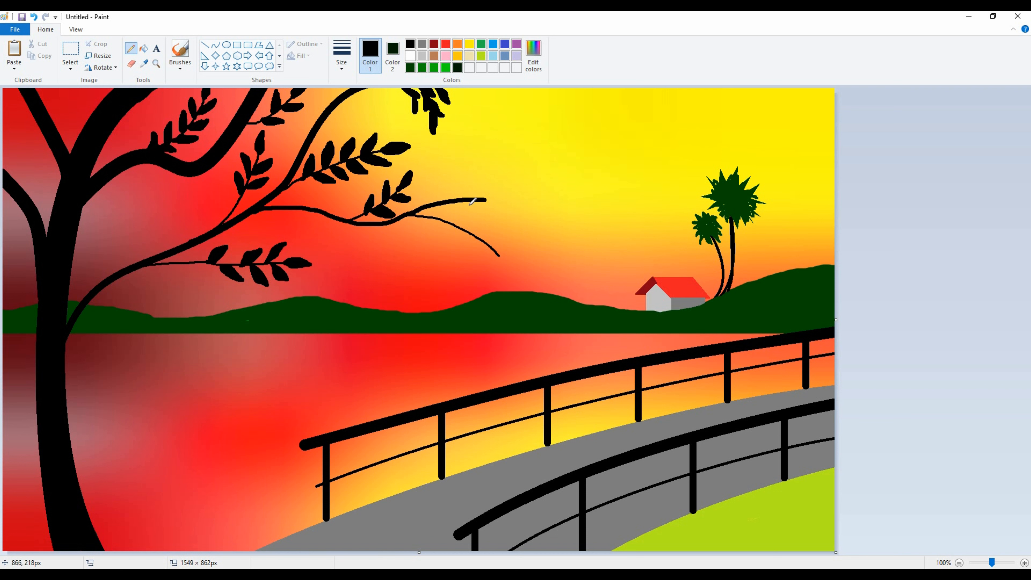
{"action": "mouse_move", "coordinate": [488, 197]}
{"action": "left_mouse_down"}
{"action": "mouse_move", "coordinate": [476, 207]}
{"action": "mouse_move", "coordinate": [453, 199]}
{"action": "mouse_move", "coordinate": [457, 211]}
{"action": "mouse_move", "coordinate": [422, 196]}
{"action": "mouse_move", "coordinate": [434, 194]}
{"action": "left_mouse_up"}
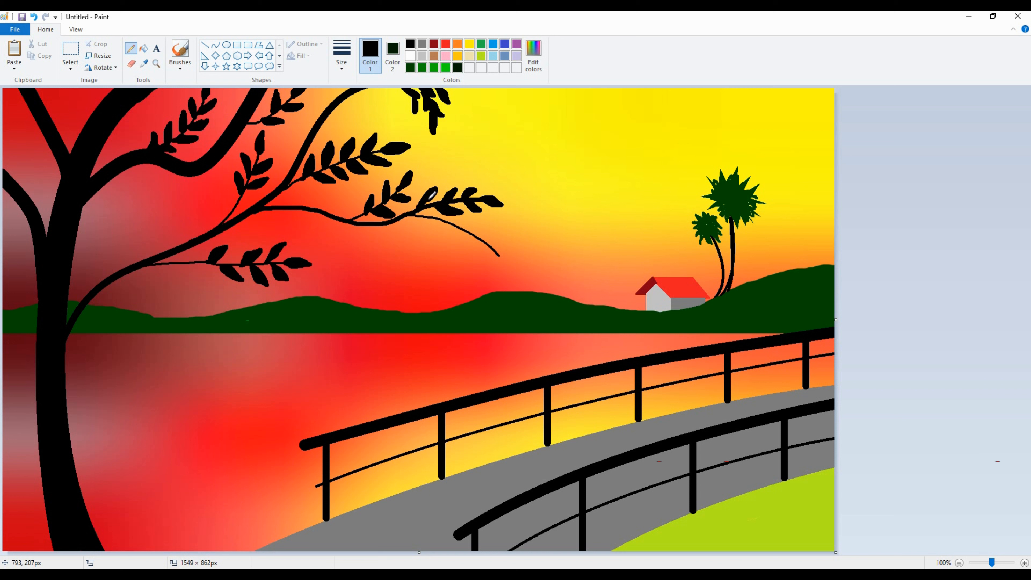
{"action": "left_click_drag", "start_coordinate": [491, 243], "coordinate": [508, 261]}
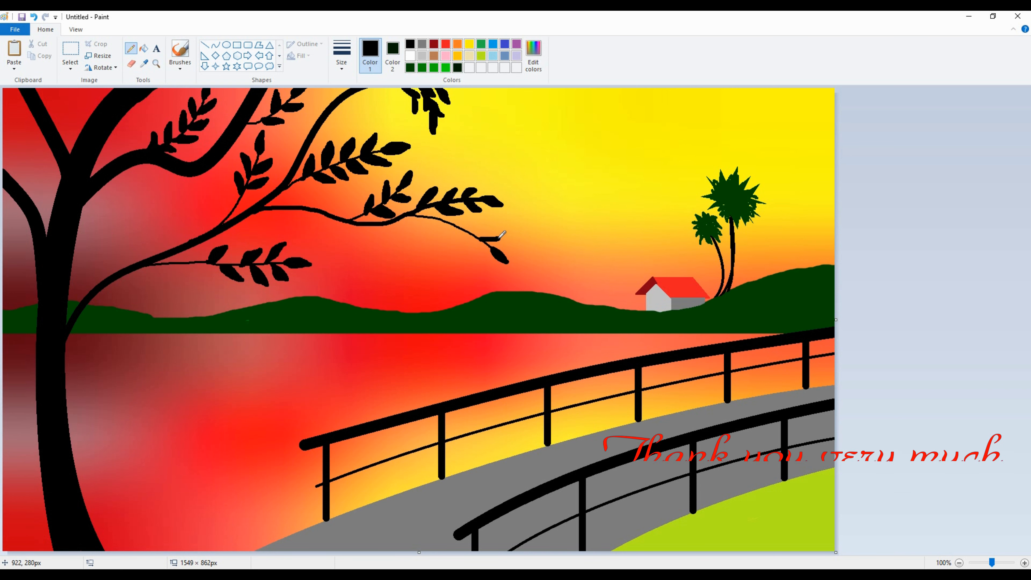
{"action": "mouse_move", "coordinate": [503, 235]}
{"action": "left_mouse_down"}
{"action": "mouse_move", "coordinate": [469, 231]}
{"action": "mouse_move", "coordinate": [480, 243]}
{"action": "mouse_move", "coordinate": [483, 222]}
{"action": "left_mouse_up"}
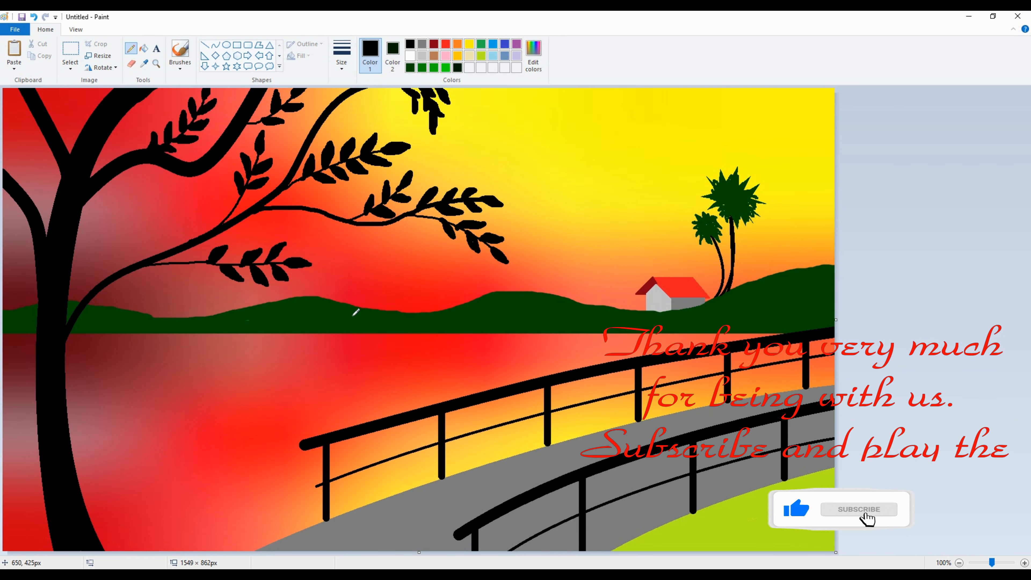
- Touch up the small speck on the far hill with dark green
{"action": "left_click", "coordinate": [410, 68]}
{"action": "left_click", "coordinate": [248, 320]}
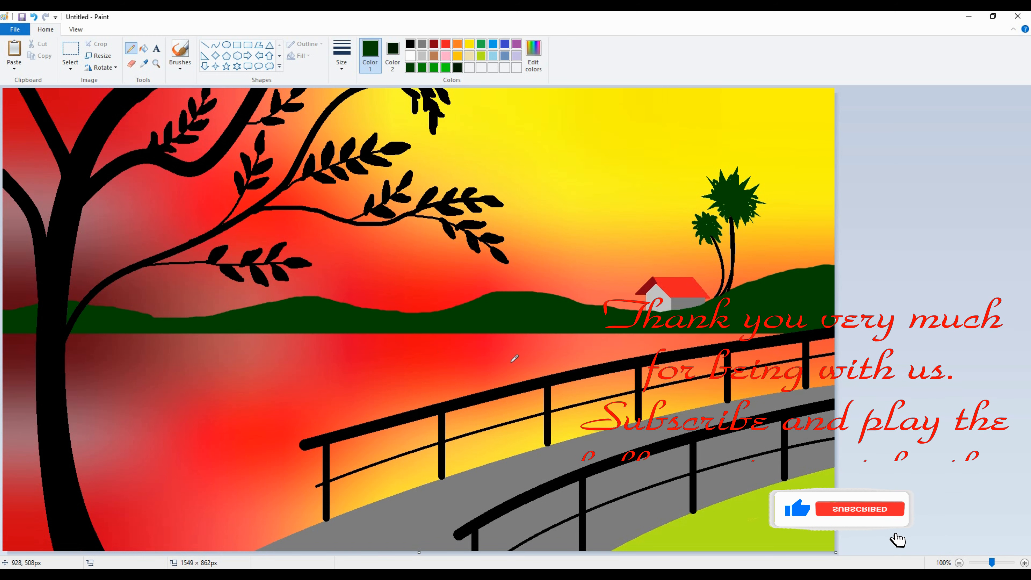